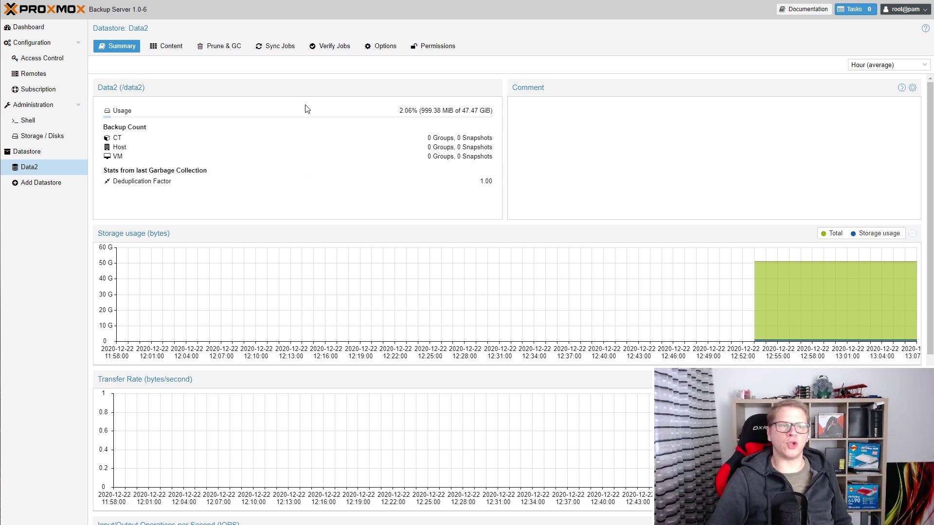
Show the Sync Jobs page for datastore Data2, which has no jobs yet.
left_click(276, 47)
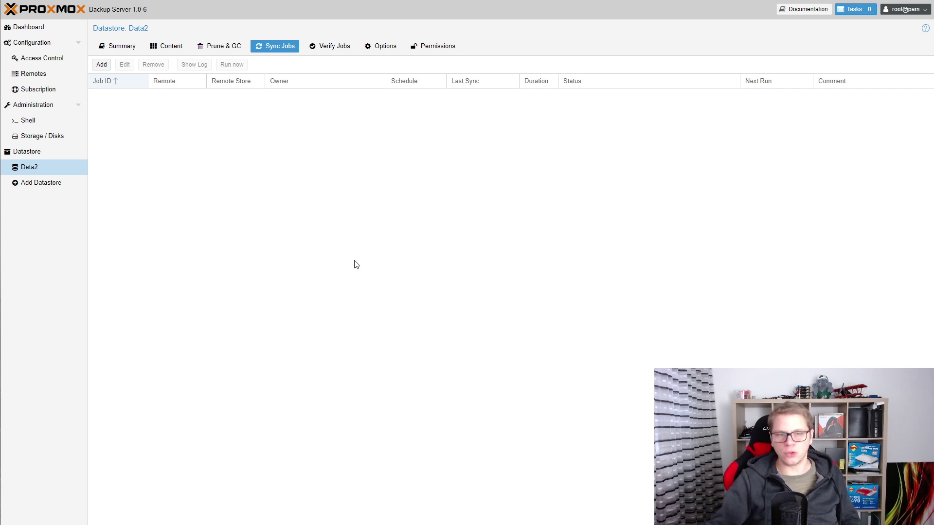
Start a new remote named PBS1 at 10.1.0.31 with Auth ID root@pam and its password.
left_click(38, 75)
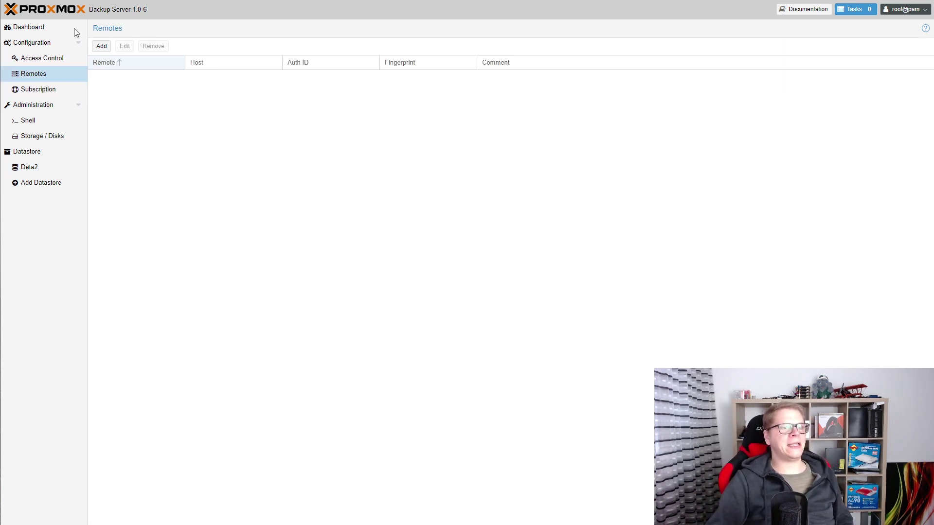
left_click(100, 47)
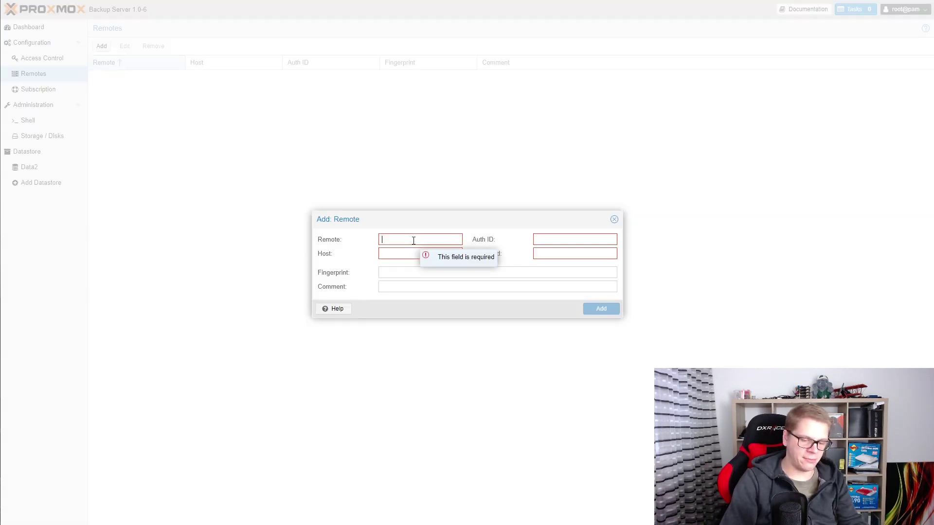
type("PBS1")
key("Tab")
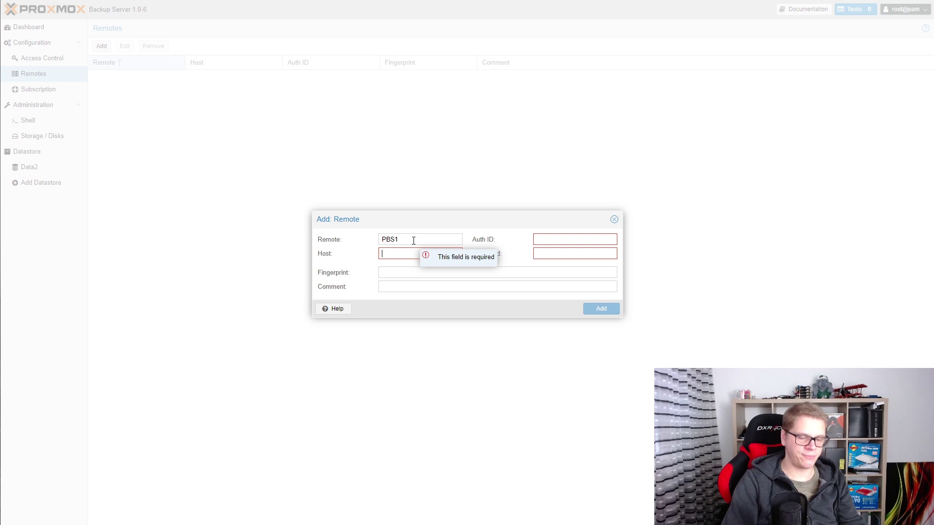
type("10.1.0.31")
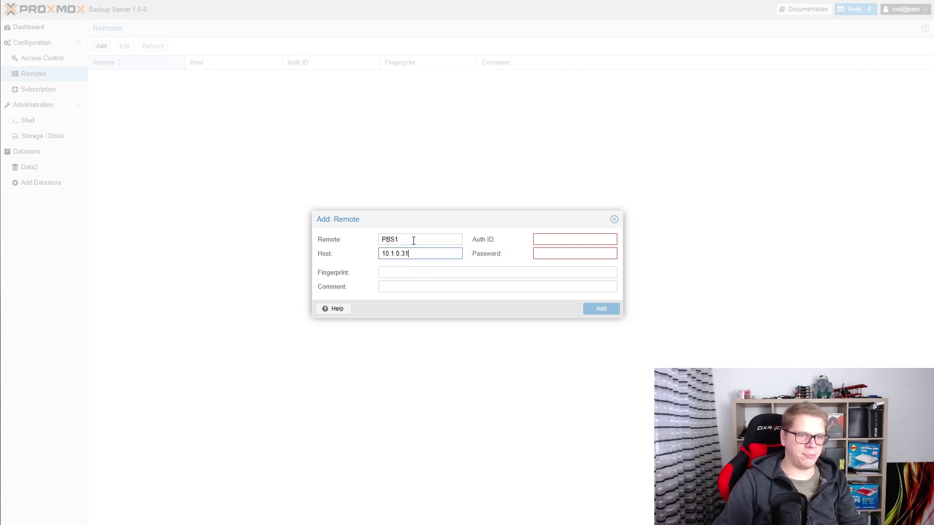
key("Tab")
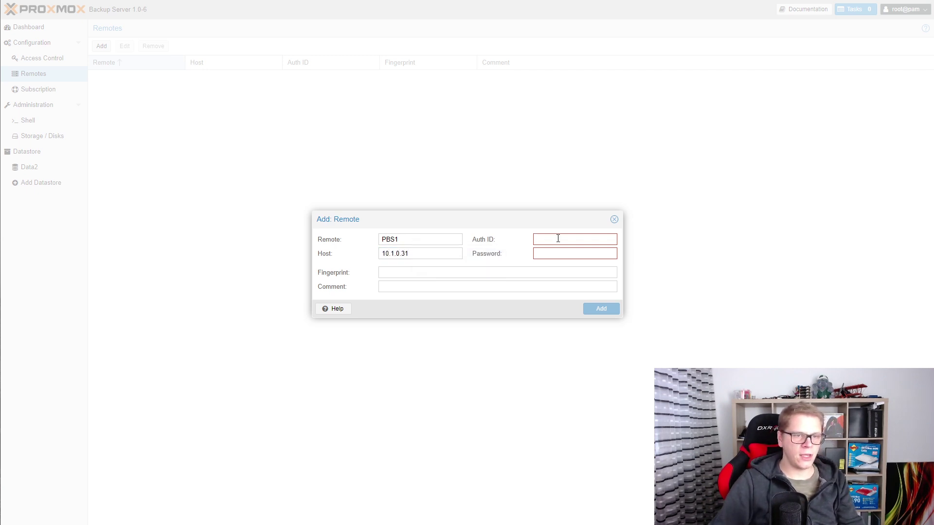
type("root")
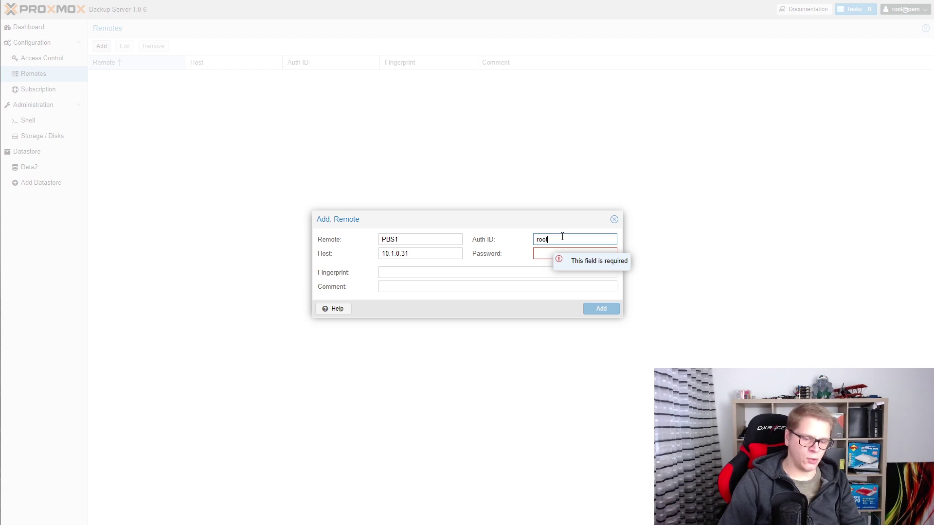
type("@pam")
key("Tab")
type("********")
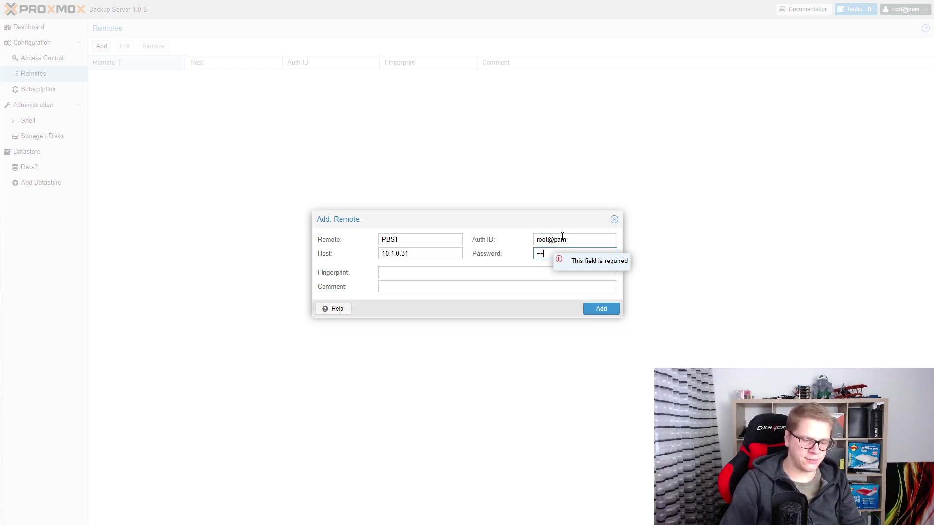
key("Tab")
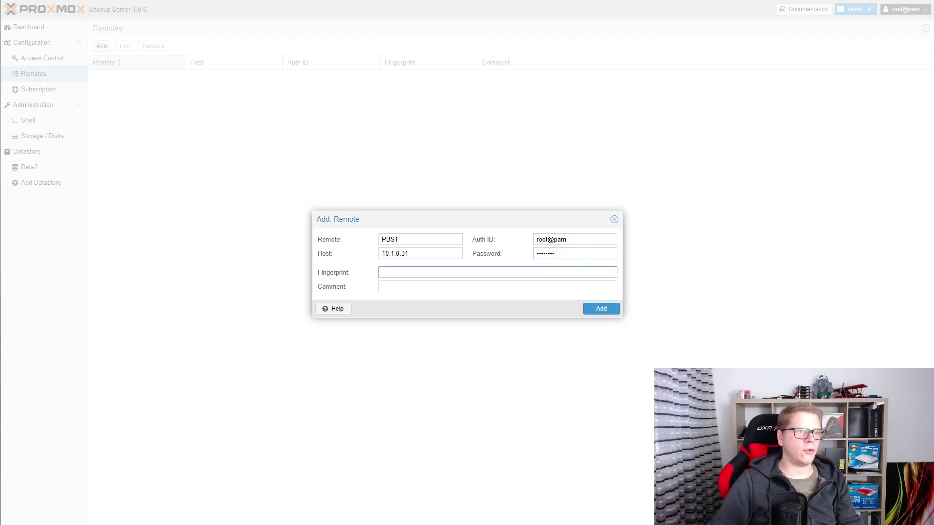
Paste PBS1's dashboard fingerprint into the form, add the remote, and return to Data2.
key("ctrl+Tab")
left_click(29, 27)
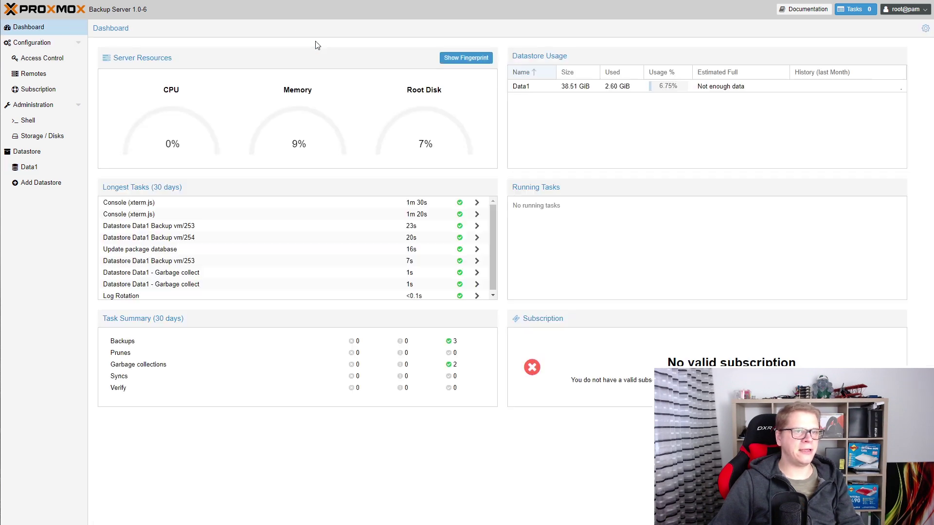
left_click(456, 58)
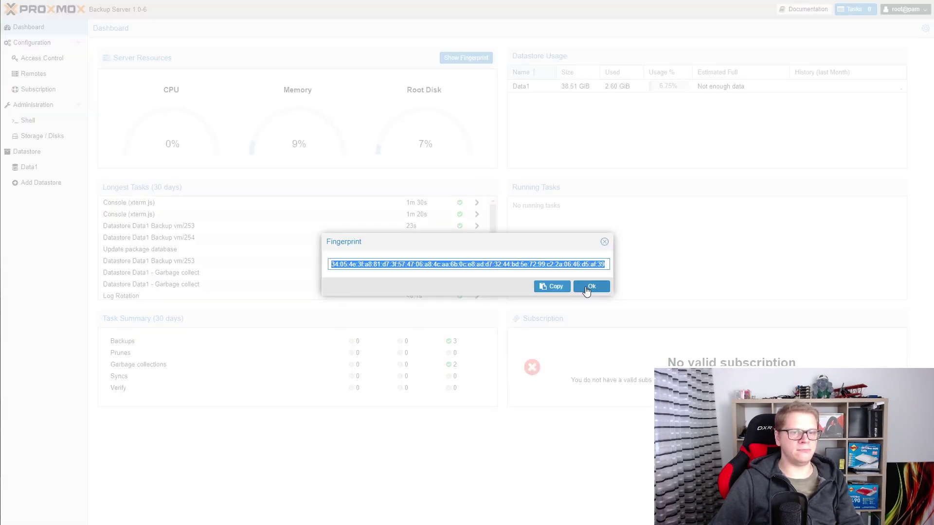
left_click(592, 287)
key("ctrl+Tab")
type("34:05:4e:3f:a8:81:d7:3f:57:47:06:a8:4c:aa:6b:0c:e8:ad:d7:32:44:bd:5e:72:99:c2:2a:06:46:d5:af:39")
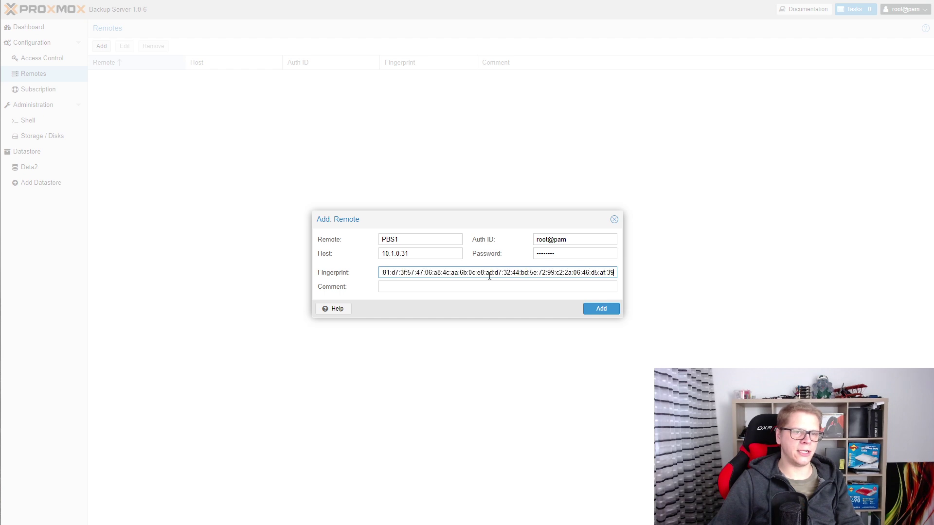
left_click(601, 309)
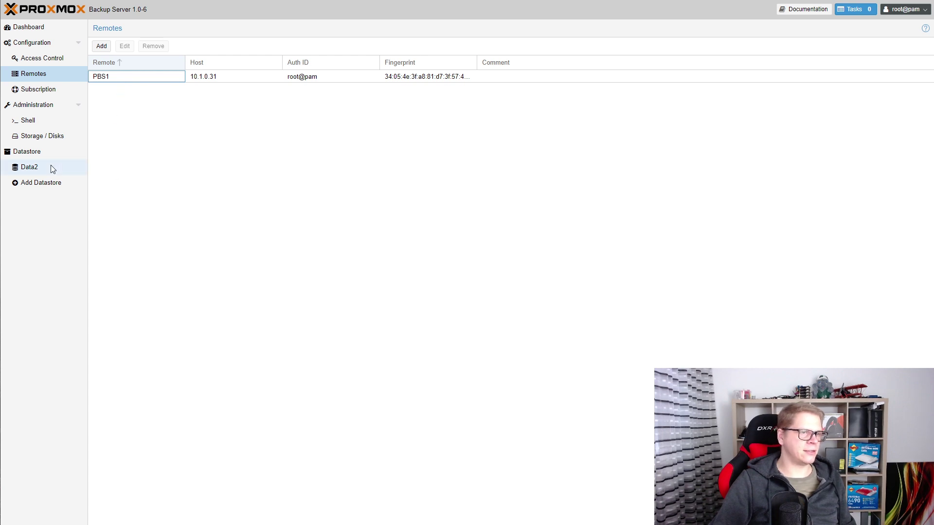
left_click(38, 168)
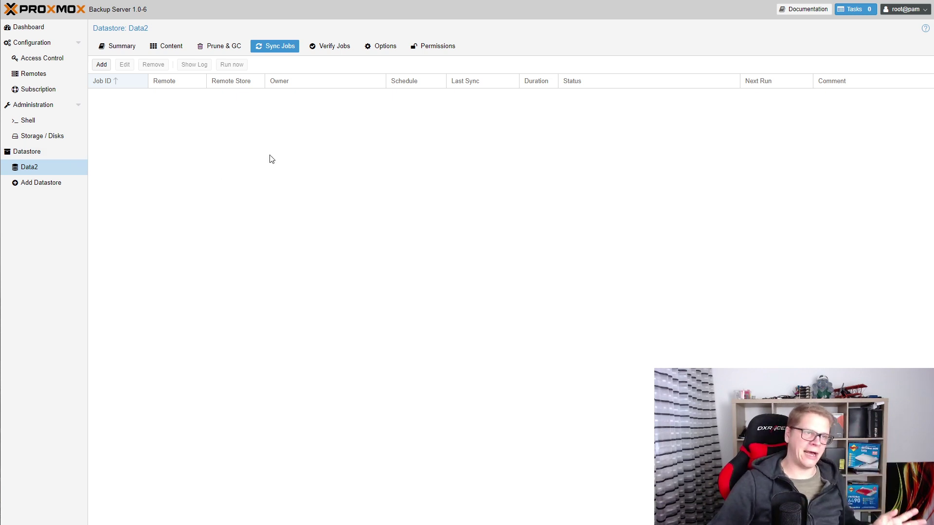
Open the Add: SyncJob dialog for local datastore Data2.
left_click(101, 65)
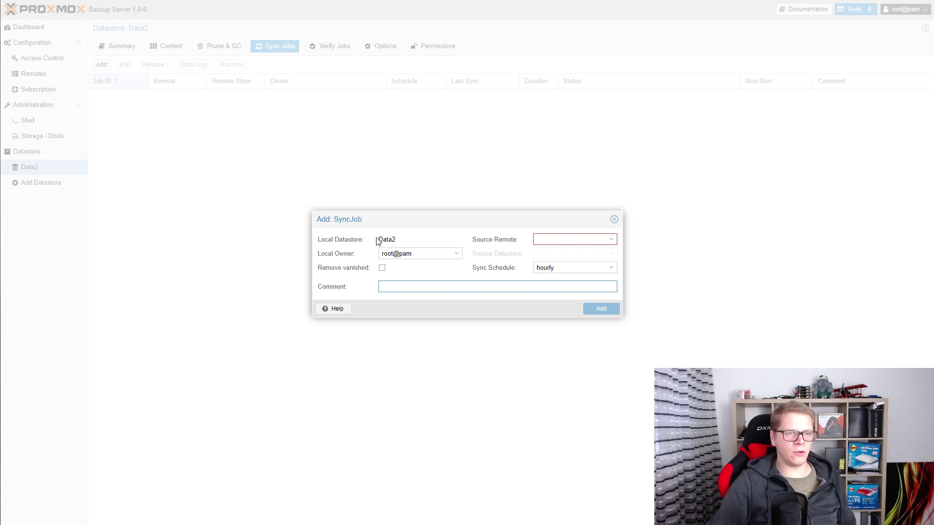
Choose PBS1 as the source remote and Data1 as the source datastore.
left_click_drag(393, 240, 379, 240)
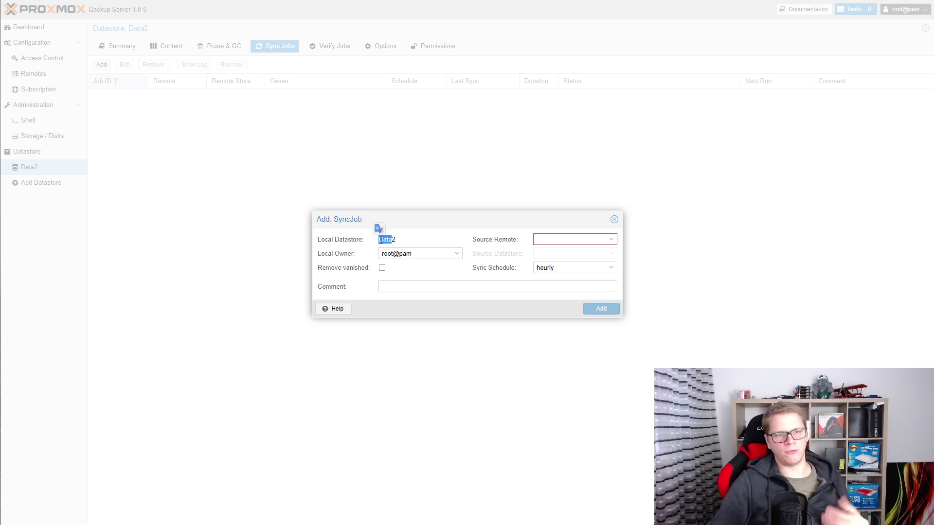
left_click(611, 240)
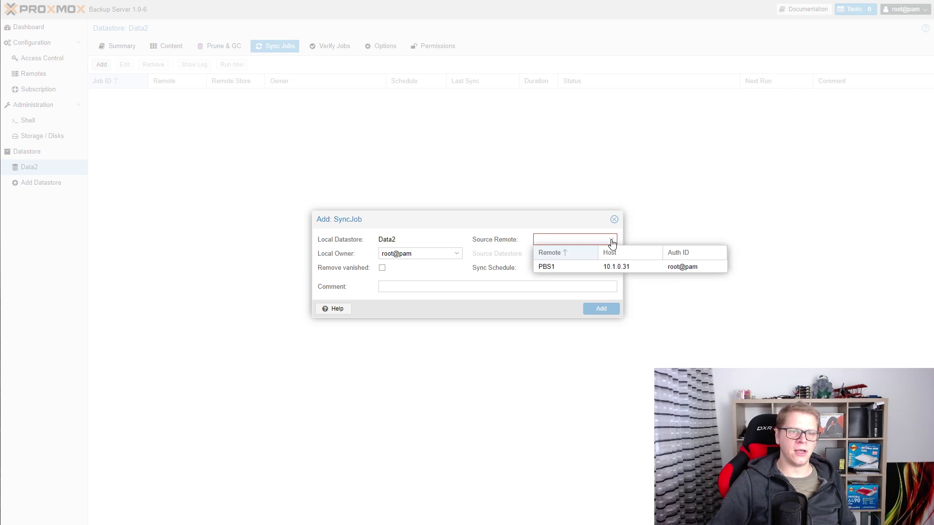
left_click(557, 269)
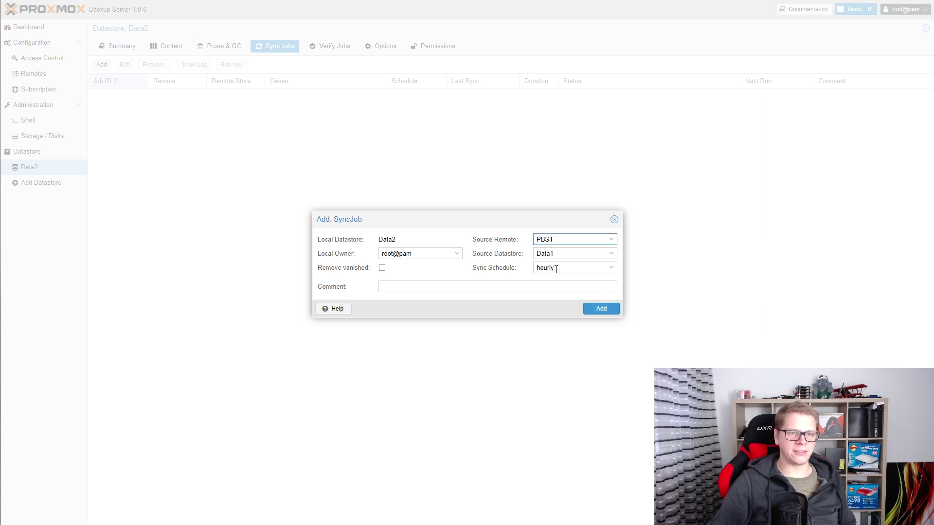
left_click(611, 254)
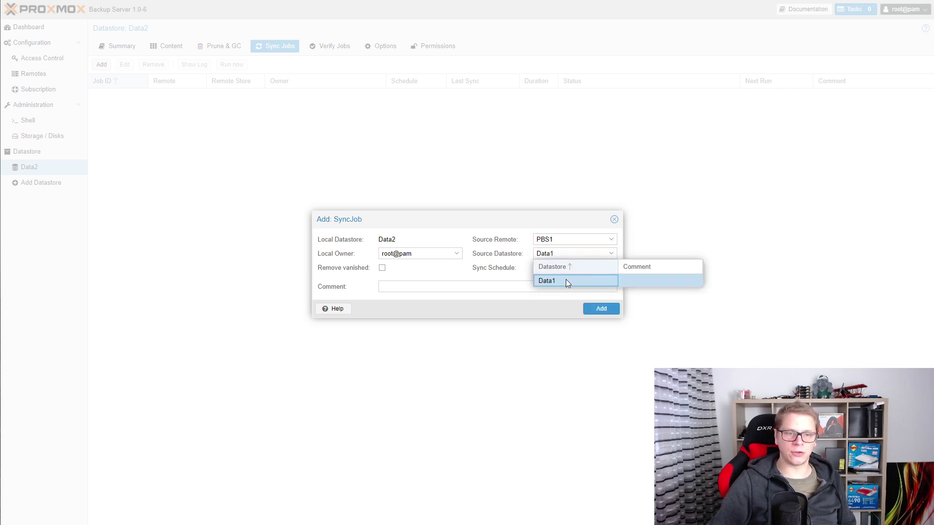
left_click(566, 281)
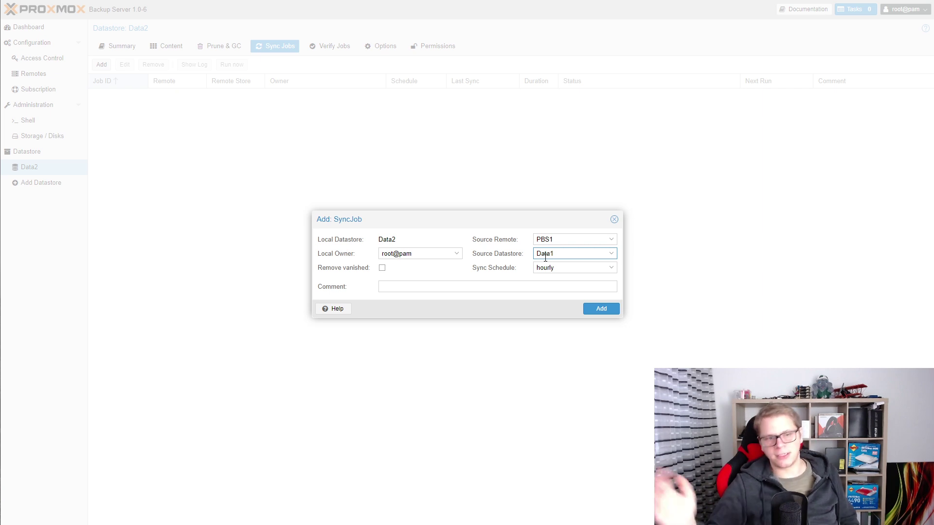
Try the monthly, daily and Saturday 18:15 presets, then settle on an hourly schedule.
left_click(612, 268)
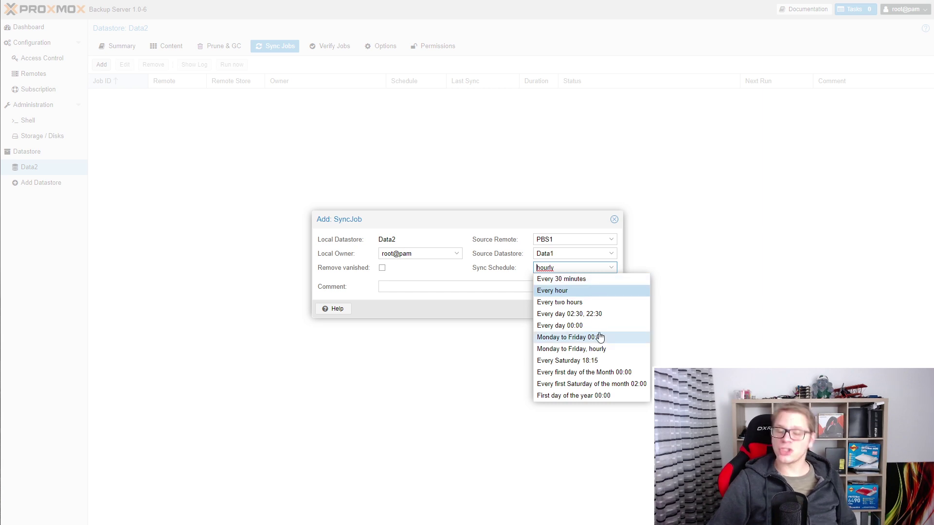
left_click(599, 372)
left_click(543, 266)
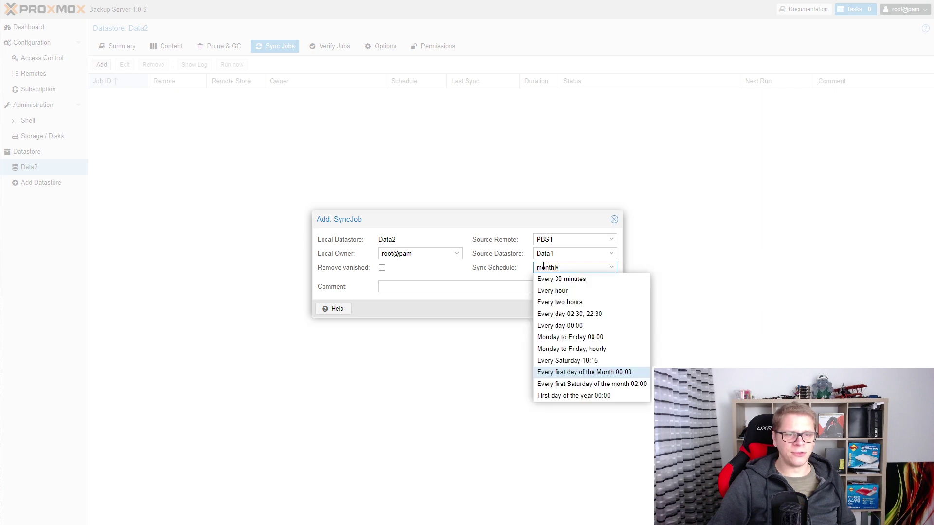
key("Up")
key("Return")
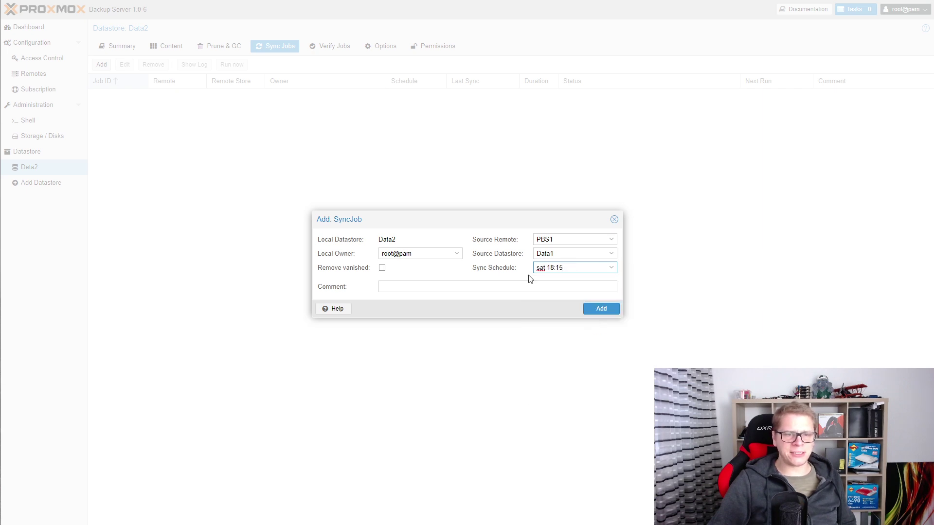
left_click(611, 268)
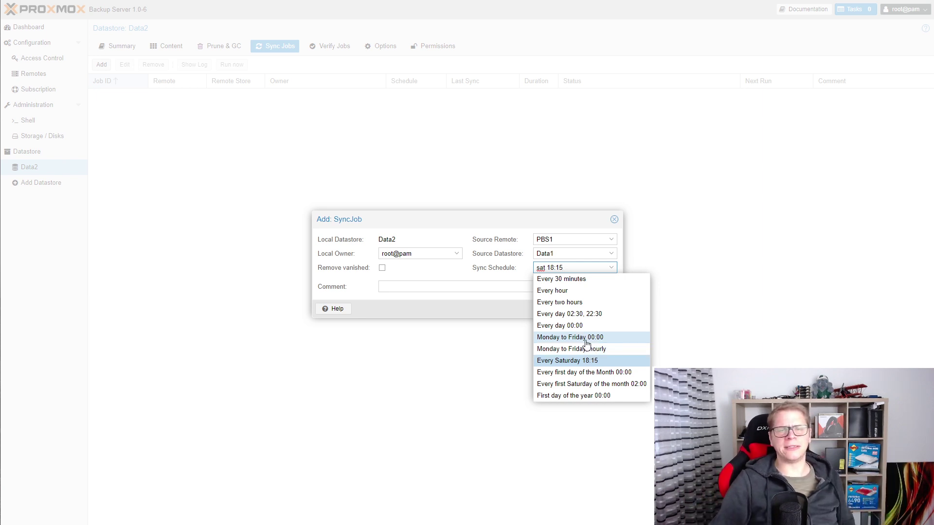
left_click(587, 325)
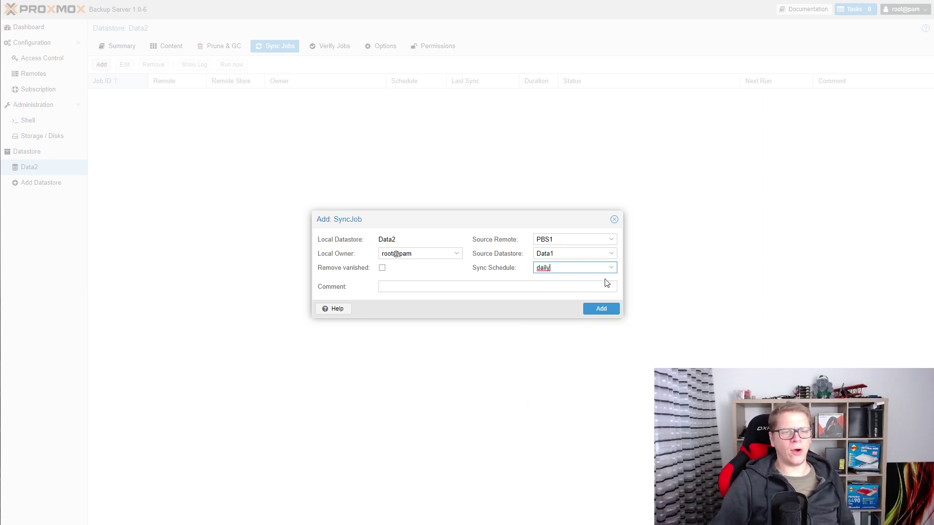
left_click(613, 270)
left_click(600, 360)
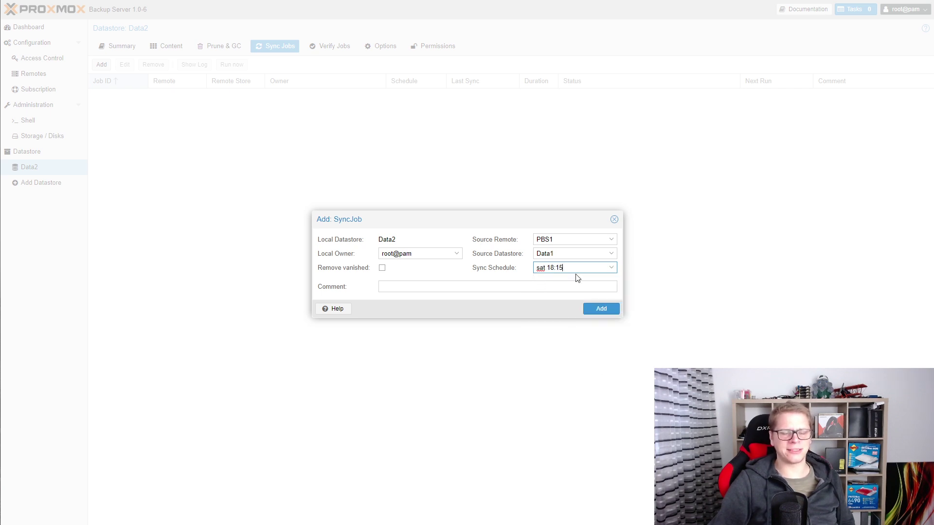
left_click(611, 267)
left_click(577, 291)
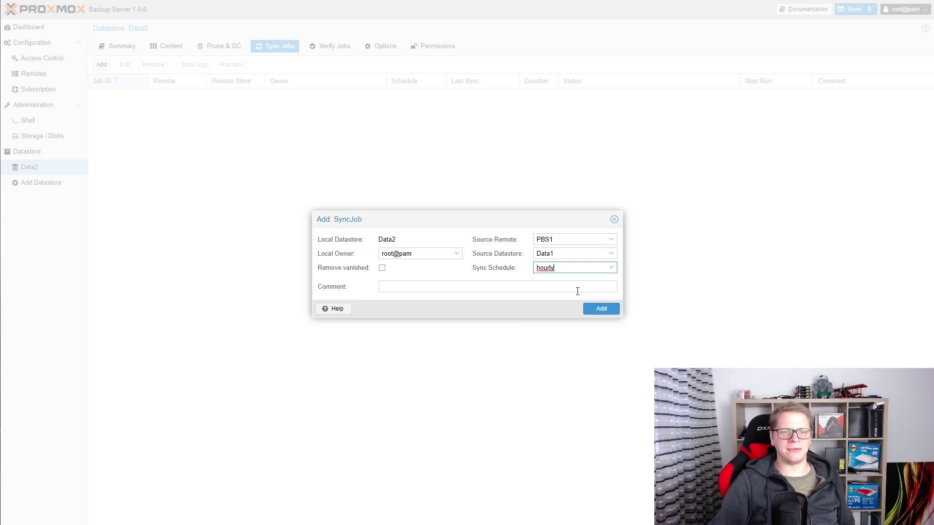
left_click(502, 270)
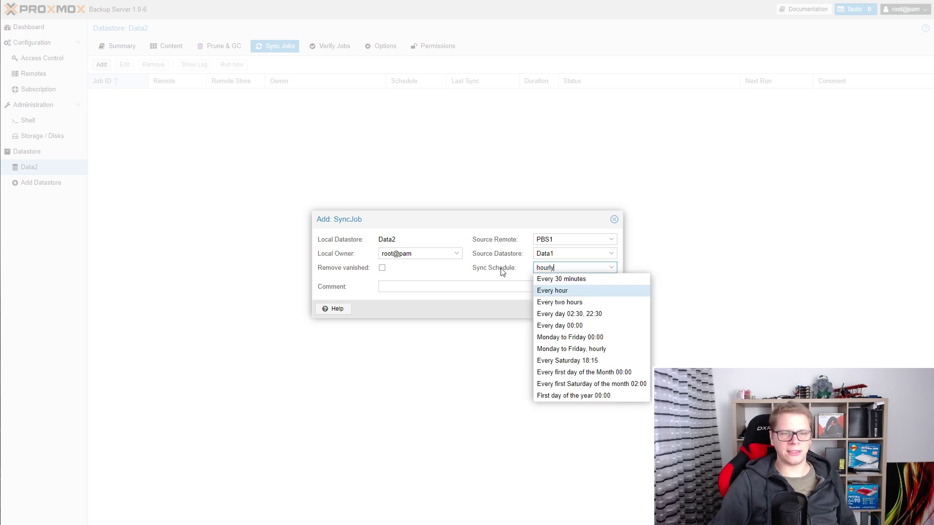
left_click(546, 291)
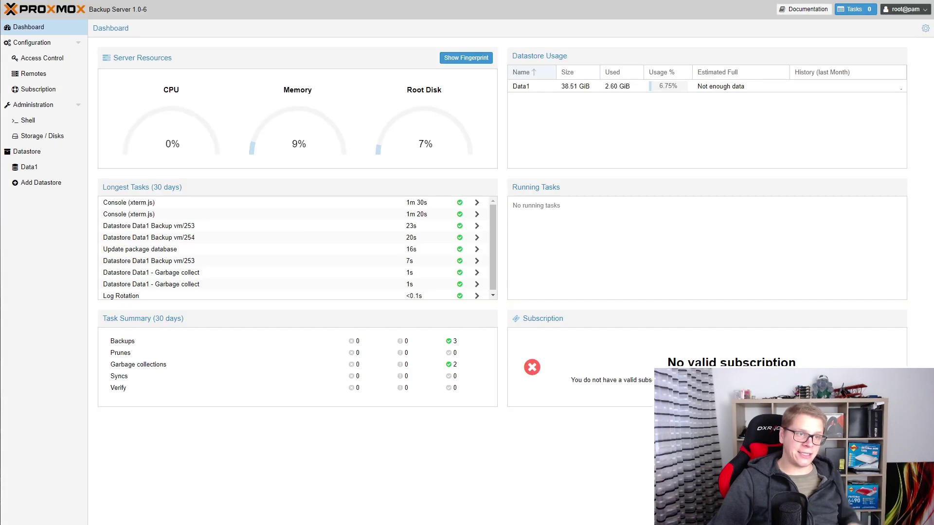
Review Data1's backups, then add the hourly job pulling Data1 from PBS1 into Data2.
left_click(59, 168)
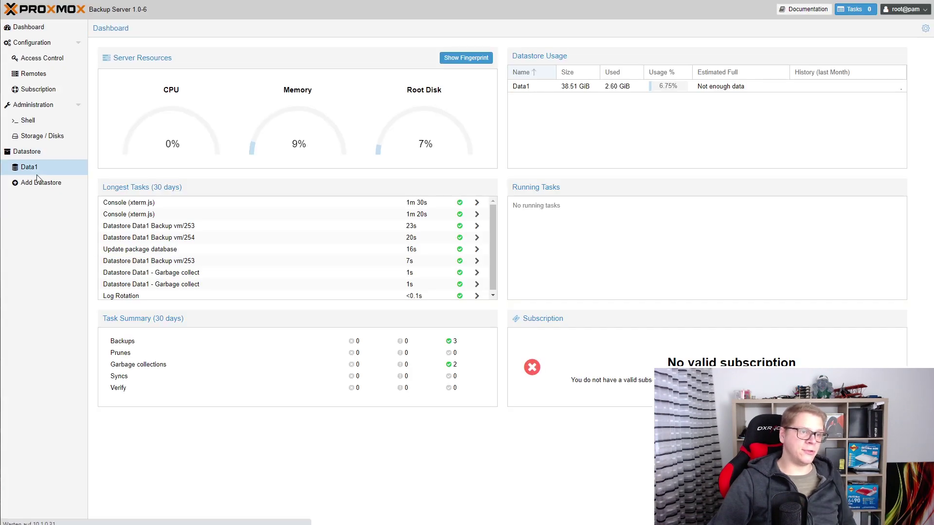
left_click(152, 48)
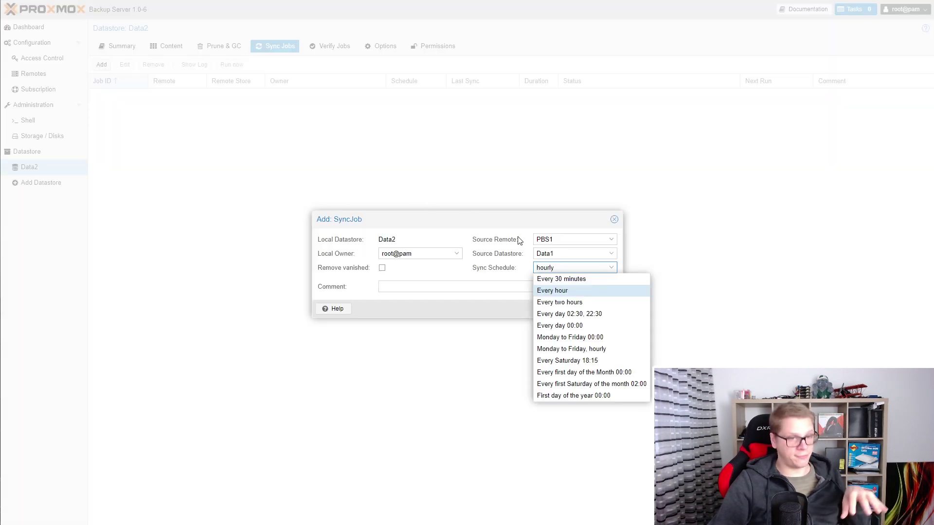
left_click(502, 256)
left_click(474, 279)
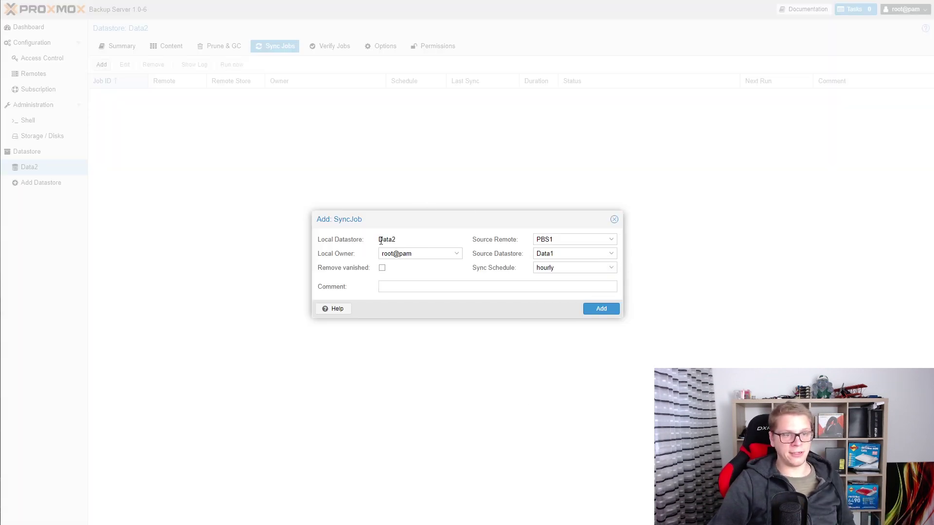
left_click_drag(380, 239, 397, 240)
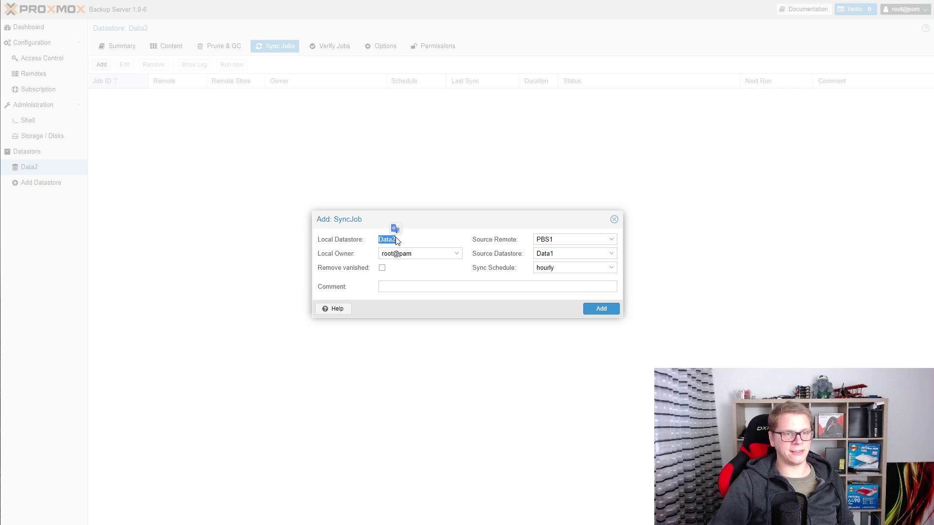
left_click(601, 309)
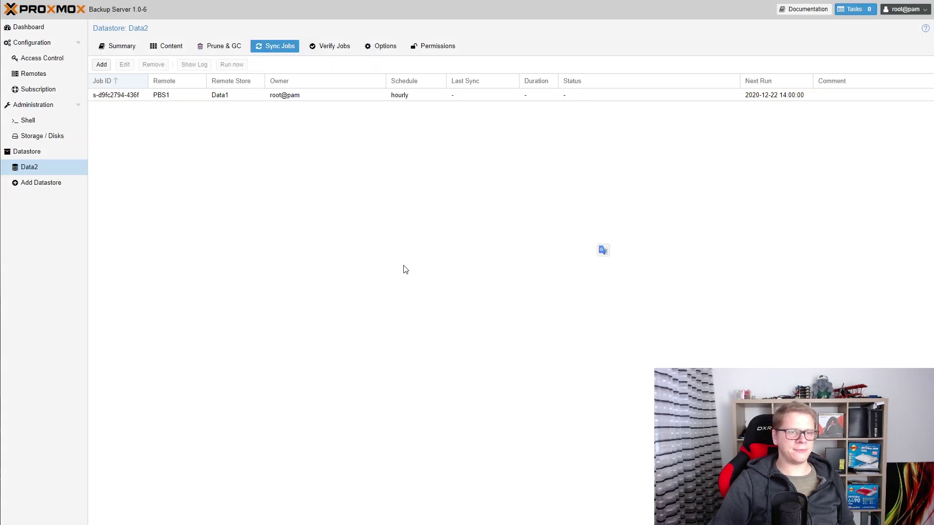
Run the new PBS1 sync job now and let it finish with TASK OK.
left_click(282, 98)
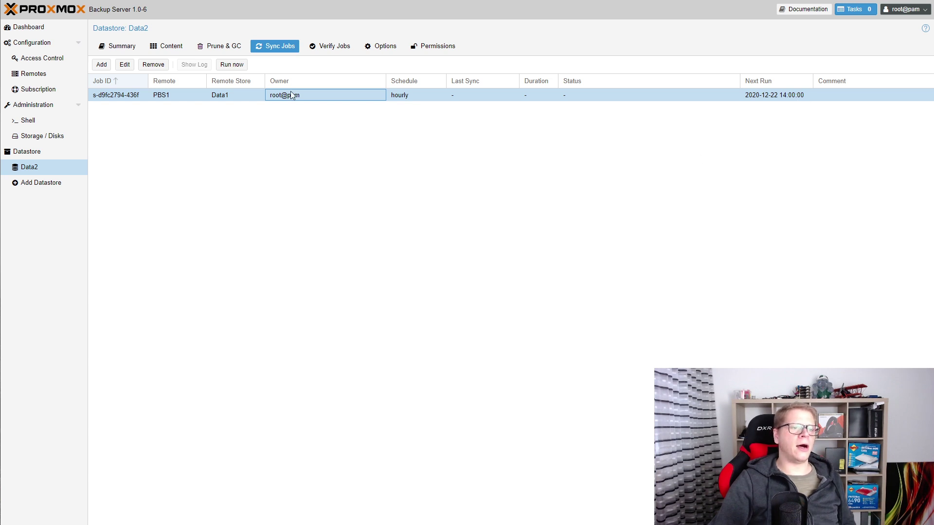
left_click(226, 67)
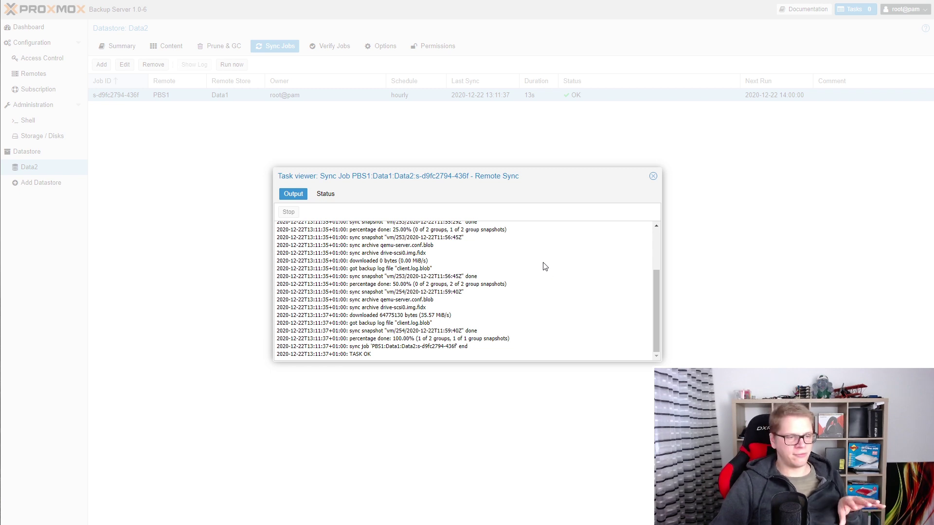
Close the sync log, check the job's OK status and hourly schedule, then open Data2's Content.
left_click(653, 176)
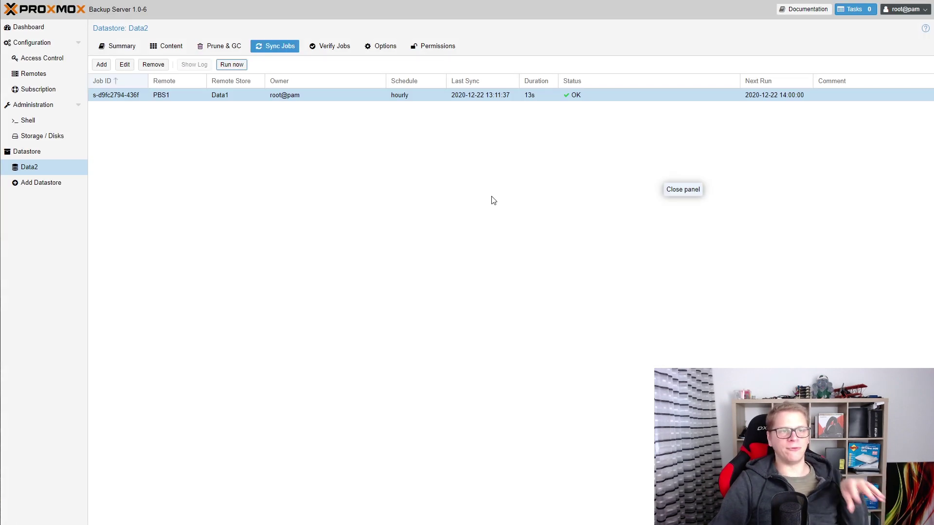
left_click(405, 168)
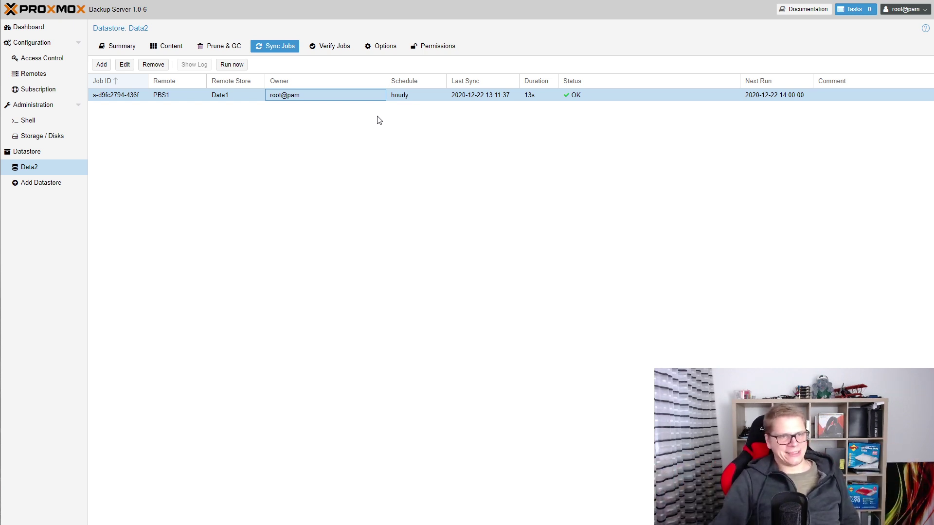
left_click(409, 95)
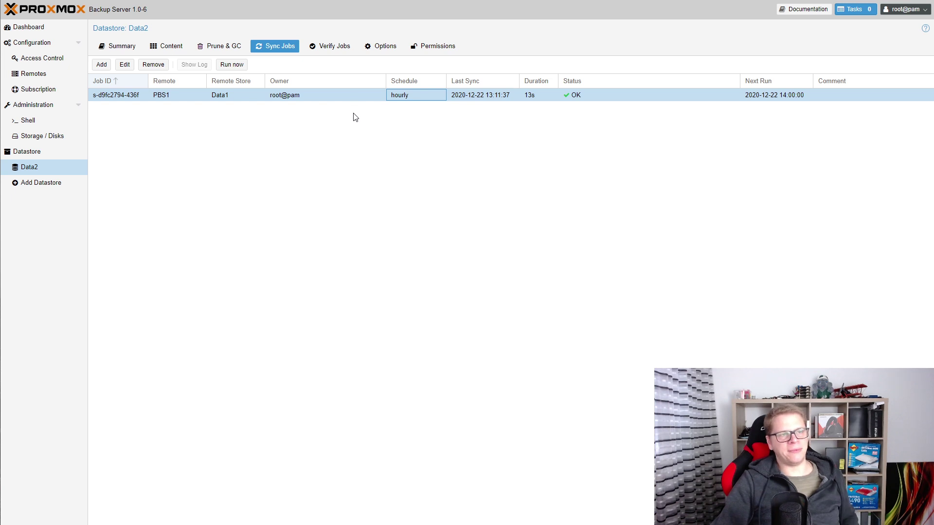
left_click(164, 46)
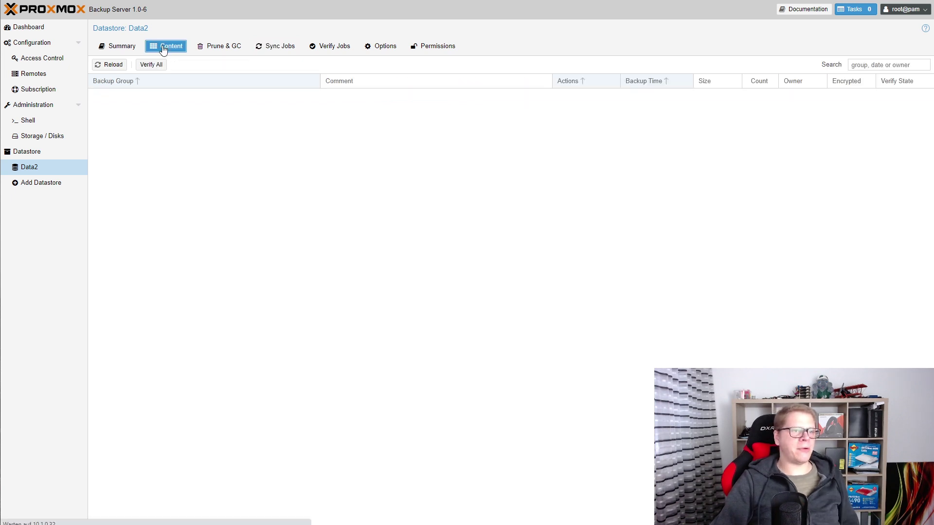
Reload Data2's content to show vm/253 and vm/254, then view its Prune & GC settings.
left_click(112, 66)
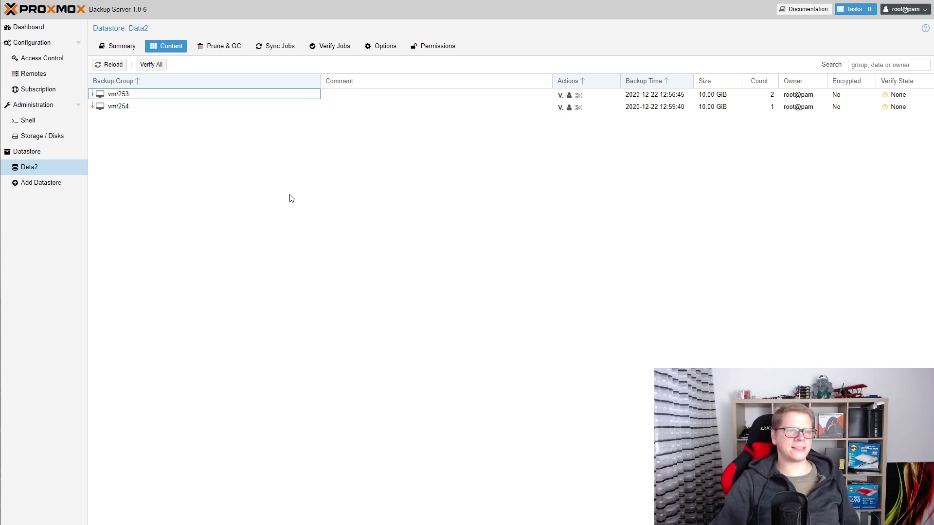
left_click(224, 49)
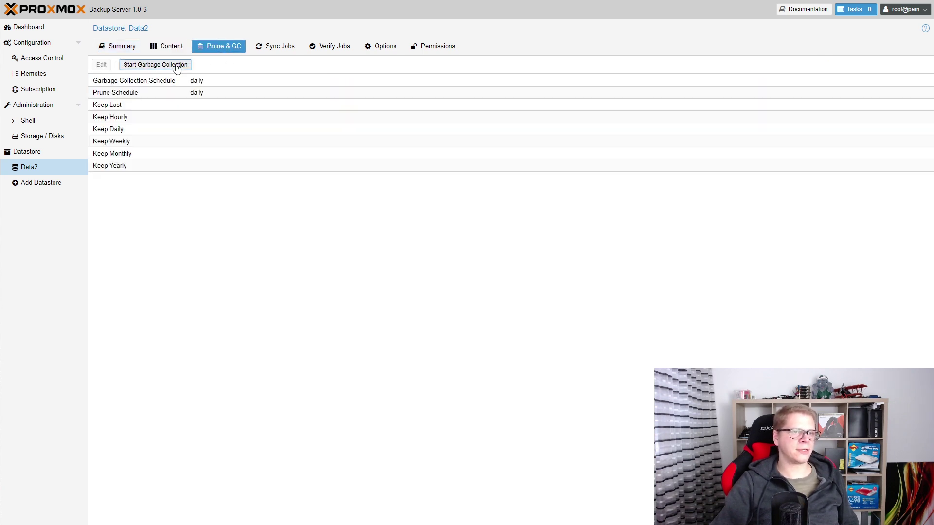
Run garbage collection on Data2 and open its Summary.
left_click(183, 64)
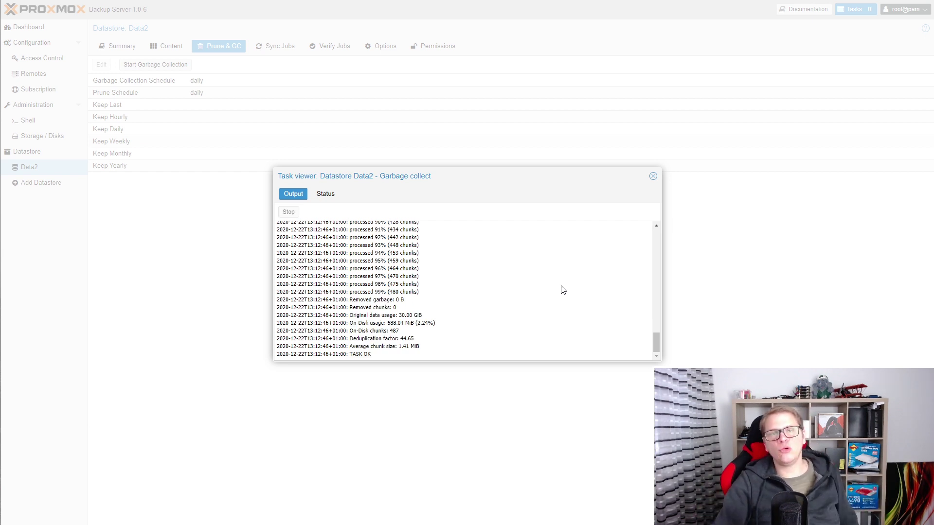
left_click(653, 176)
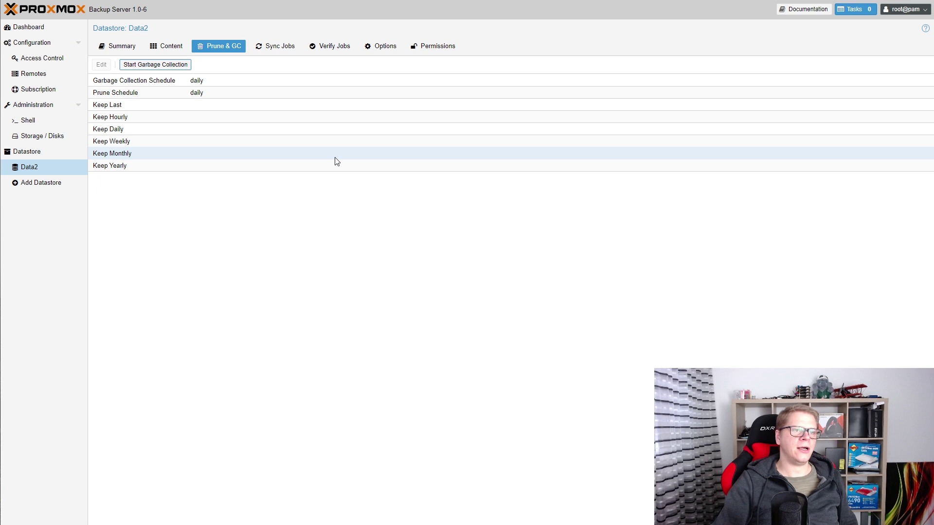
left_click(121, 49)
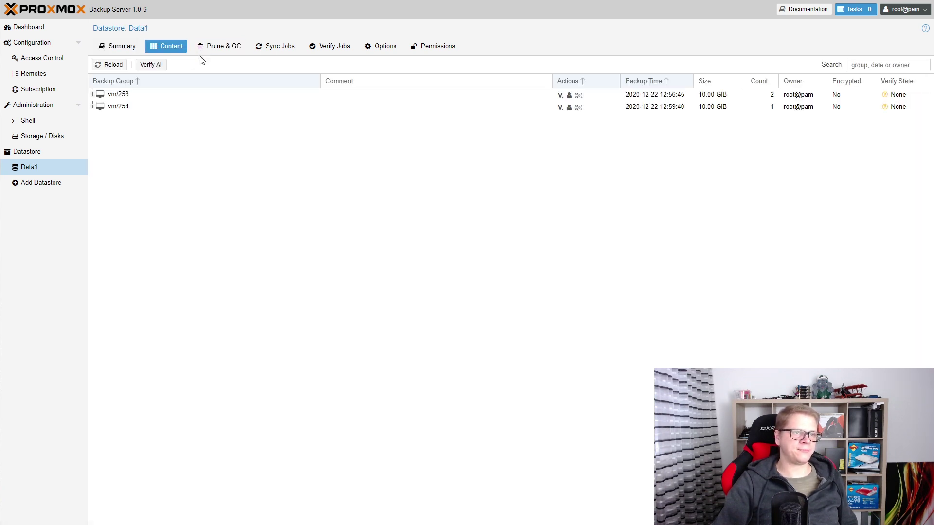
Run garbage collection on Data1 and compare both 44.65 deduplication factors.
left_click(220, 47)
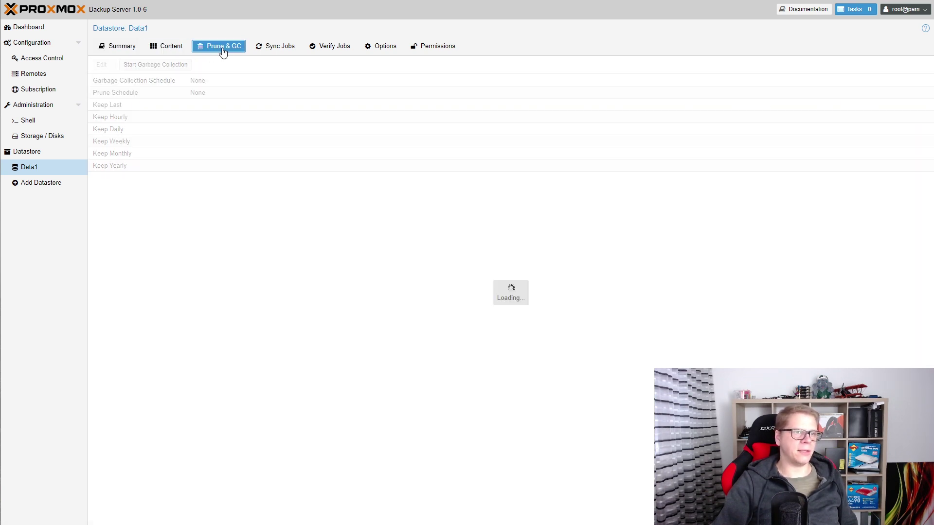
left_click(171, 65)
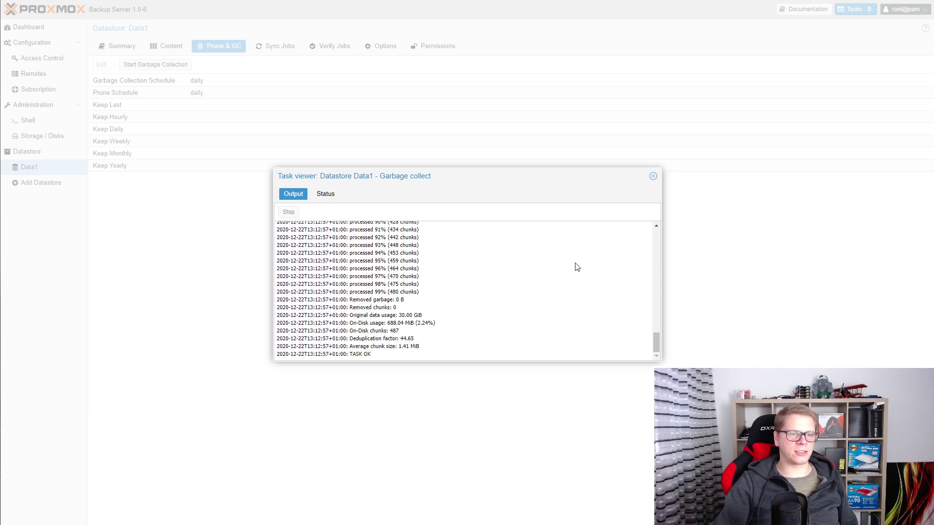
left_click(653, 177)
left_click(125, 48)
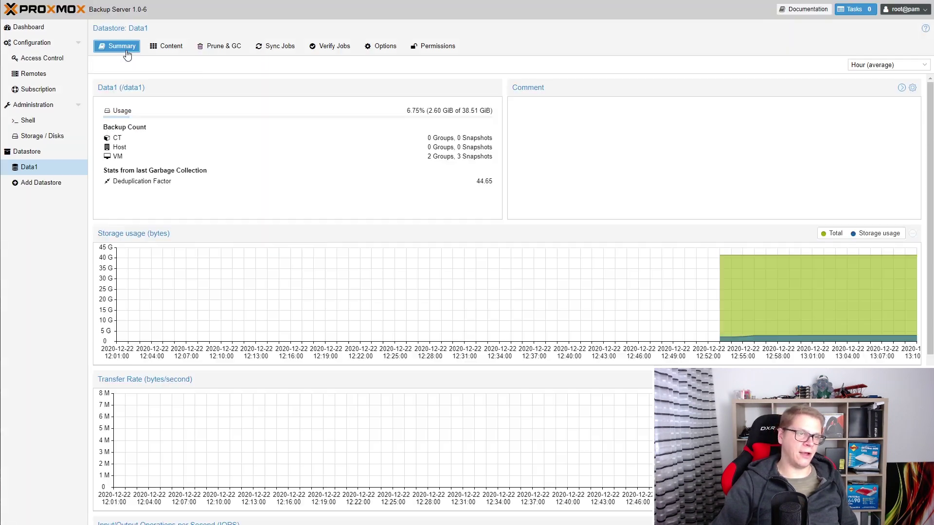
double_click(486, 180)
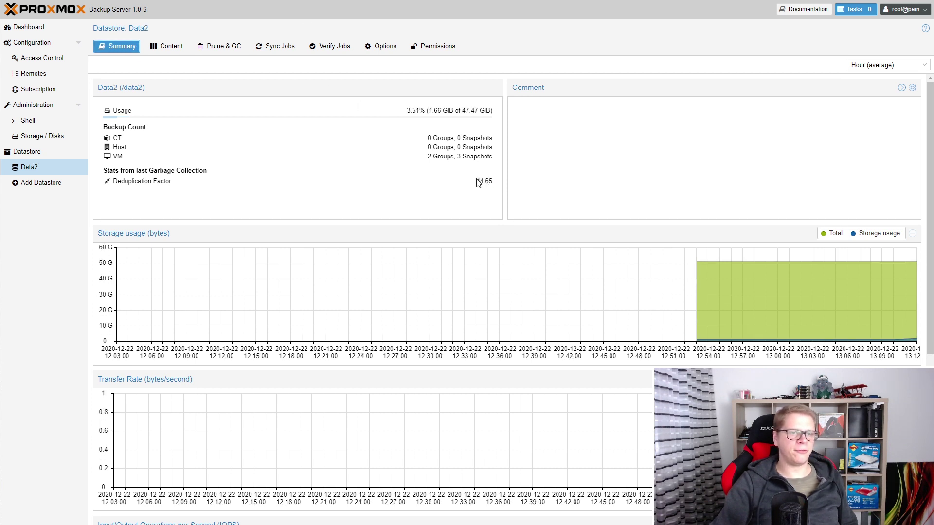
double_click(485, 181)
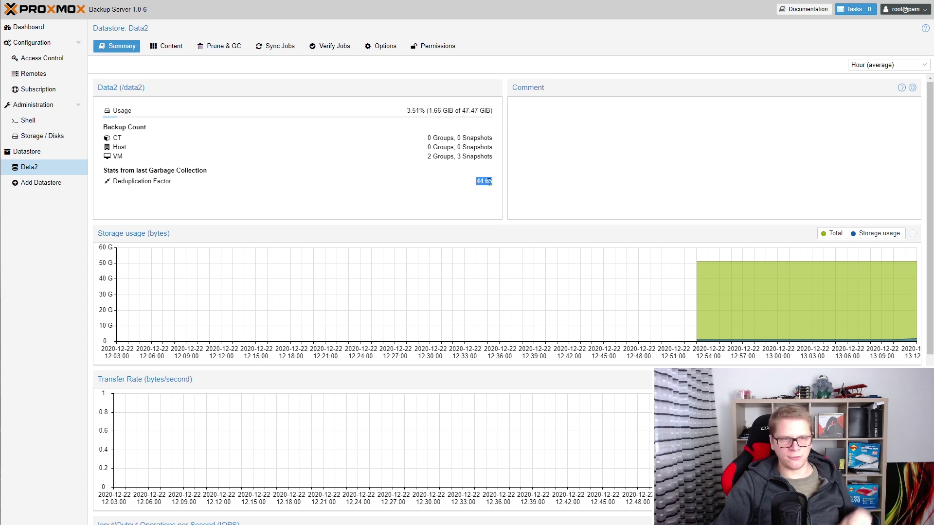
left_click(444, 194)
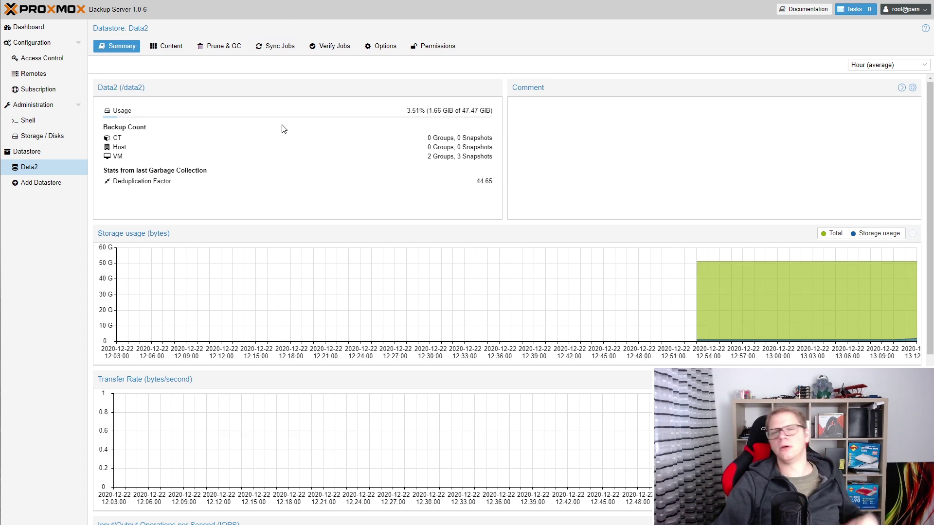
Review vm/253 in Data2's Content, then select the hourly PBS1 sync job.
left_click(165, 47)
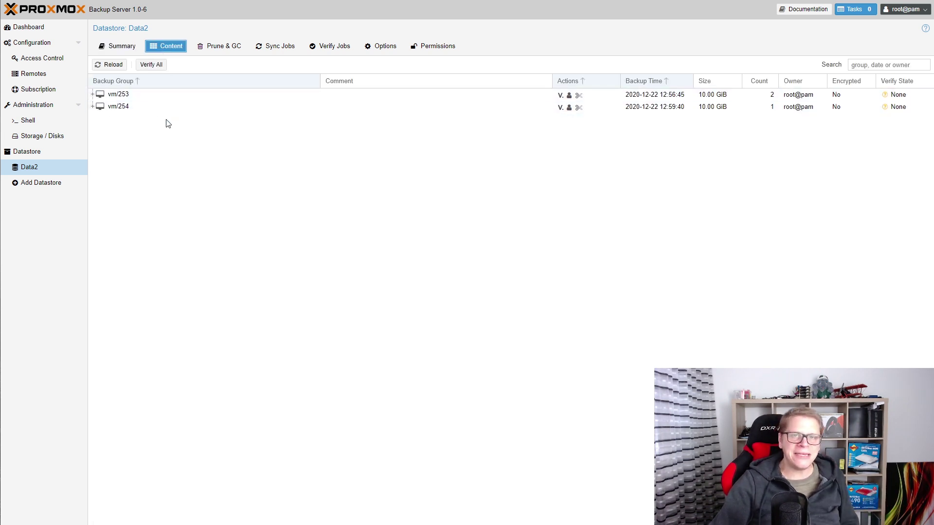
left_click(217, 142)
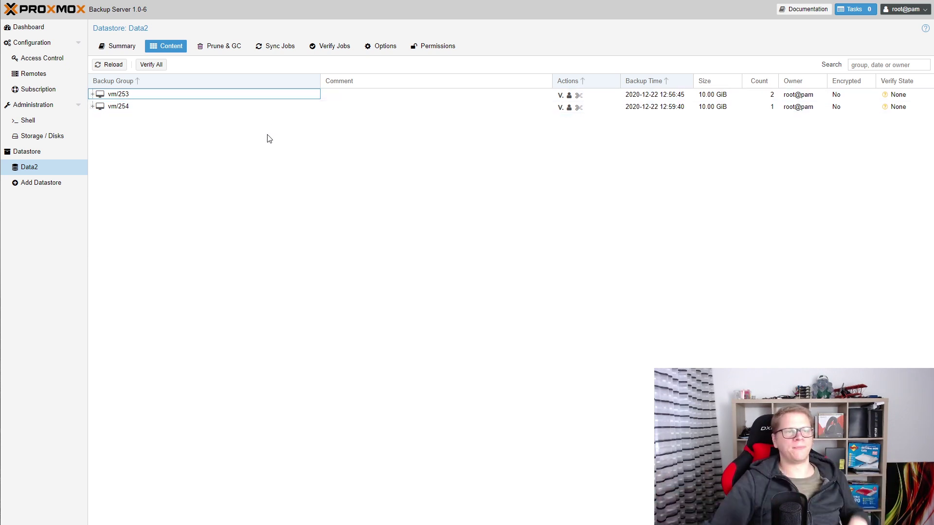
left_click(271, 46)
left_click(274, 96)
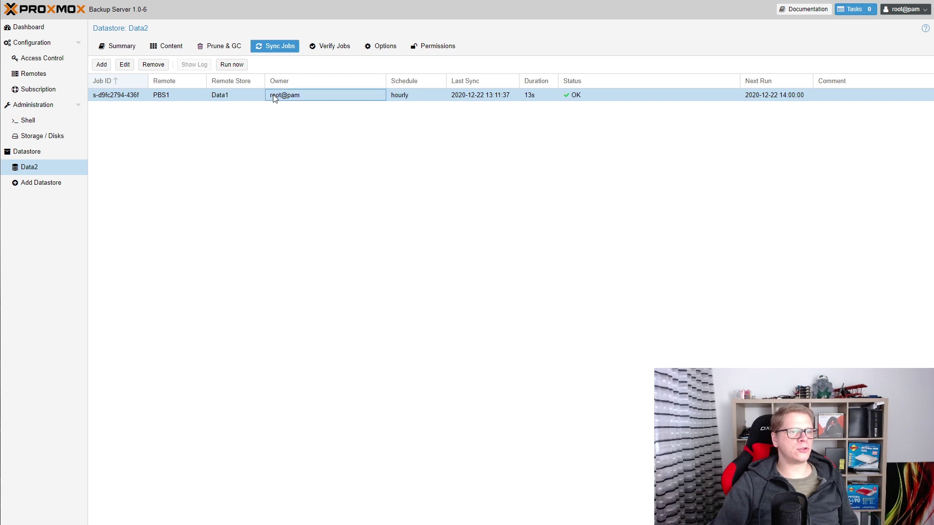
Rerun the PBS1 sync job into Data2 and close its log after TASK OK.
left_click(234, 66)
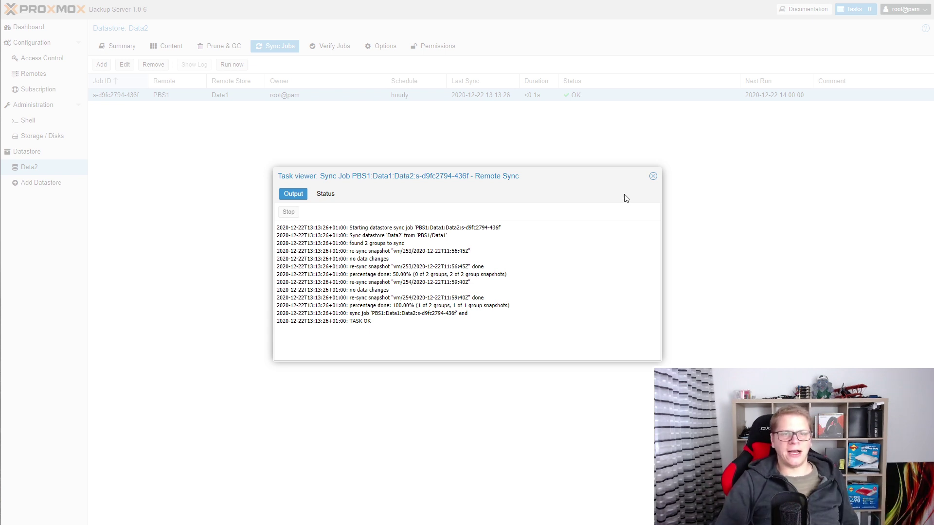
left_click(653, 177)
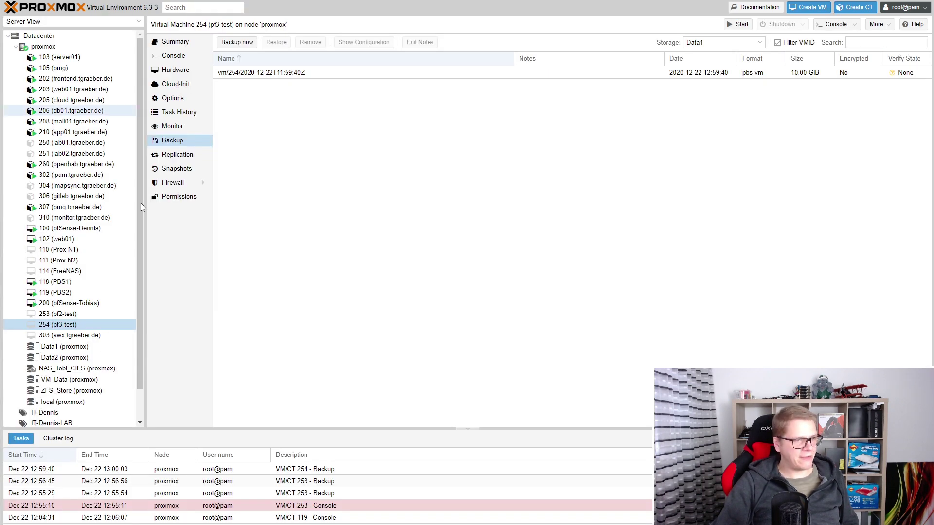
Back up VM 253 (pf2-test) to the Data1 storage in snapshot mode, then close the finished backup log.
left_click(70, 315)
left_click(237, 42)
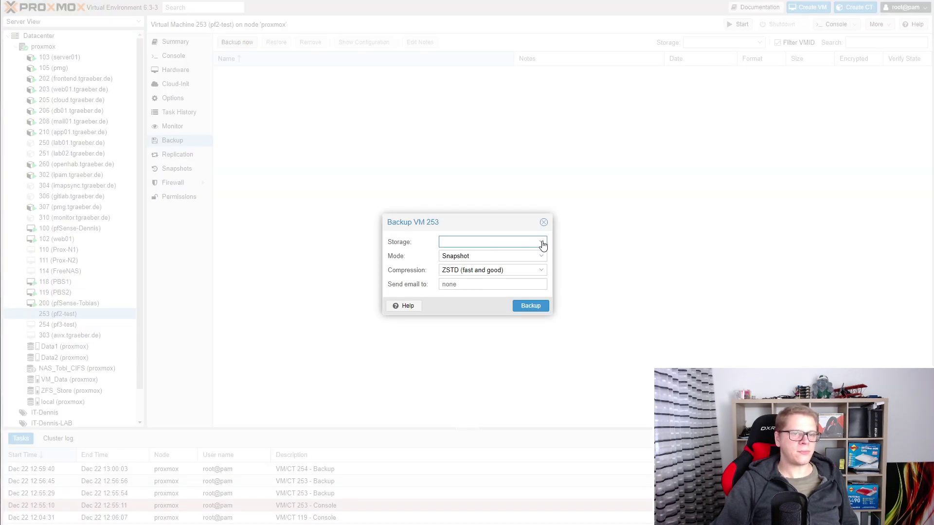
left_click(542, 243)
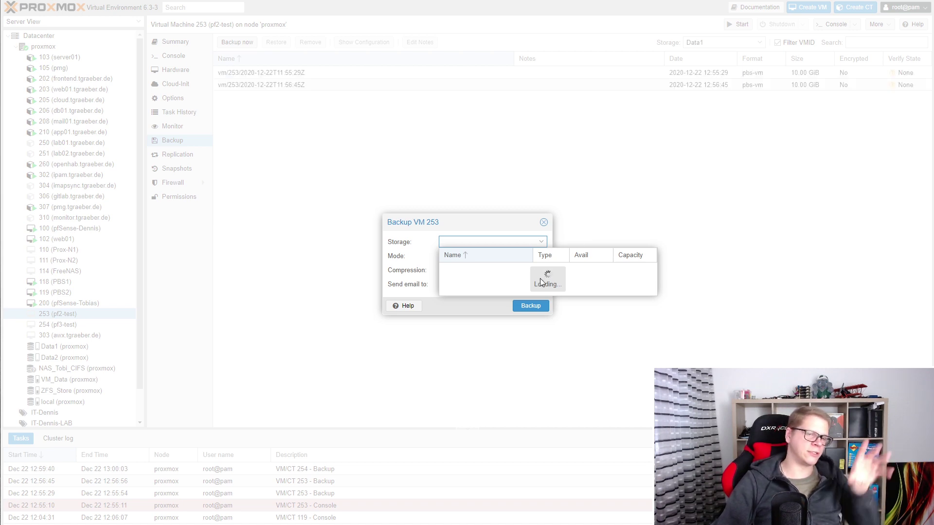
left_click(528, 308)
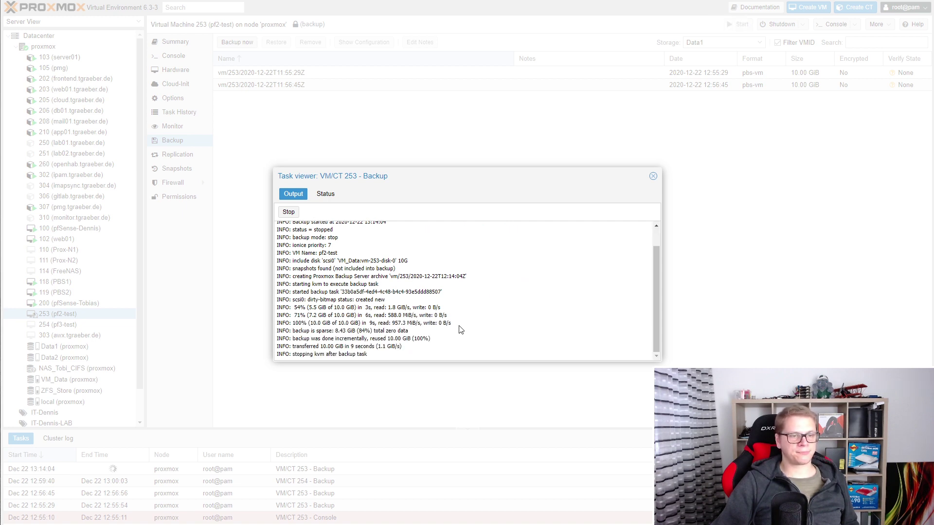
left_click_drag(330, 308, 423, 304)
left_click(653, 176)
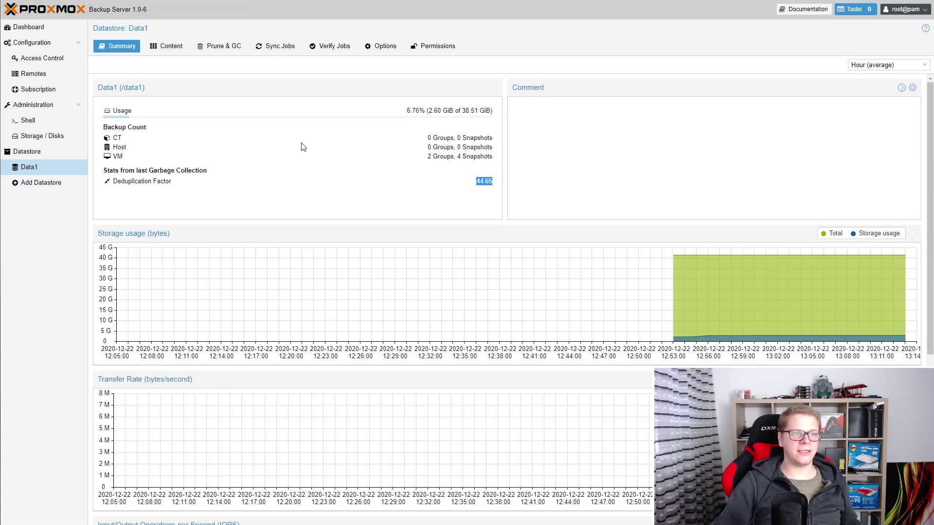
Compare the vm/253 snapshots listed in the Data1 and Data2 datastores.
left_click(302, 146)
left_click(168, 51)
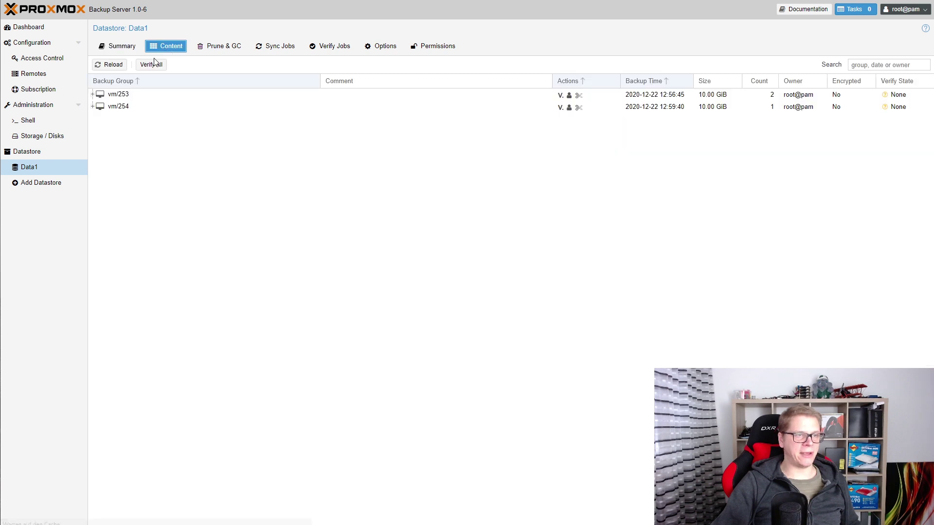
left_click(92, 96)
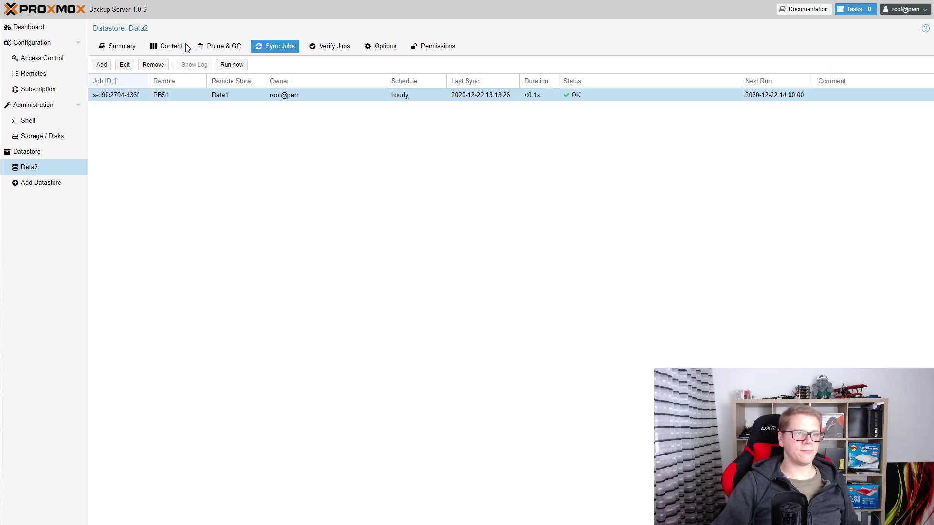
left_click(171, 46)
left_click(92, 94)
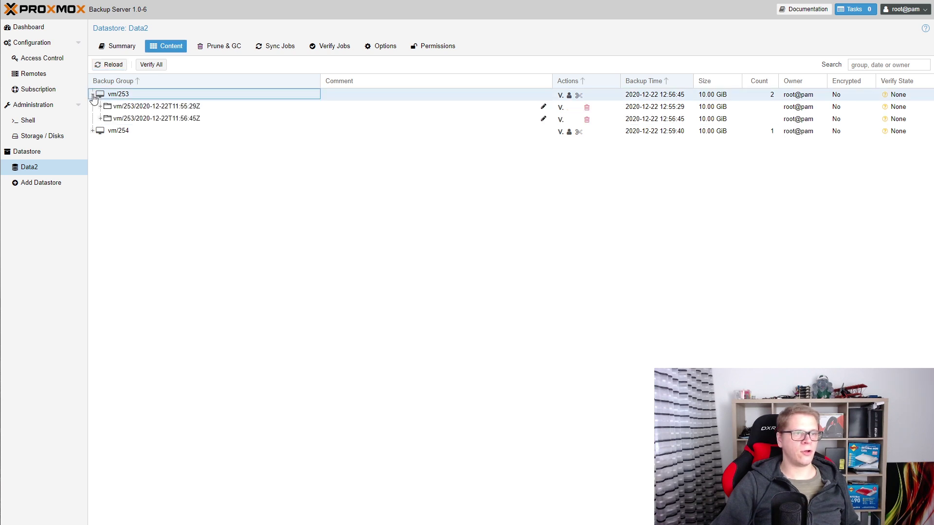
Rerun Data2's sync job to pull the new VM 253 backup, then close the sync log.
left_click(275, 46)
left_click(272, 95)
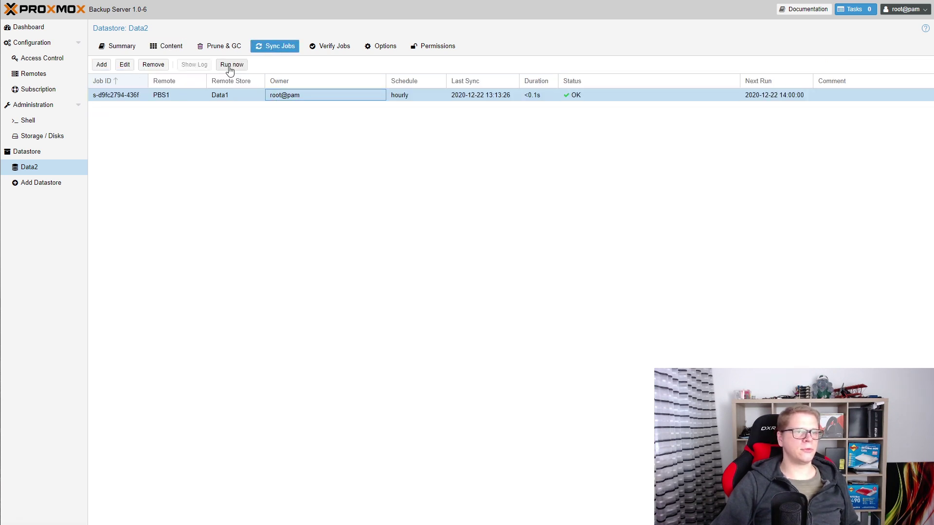
left_click(230, 66)
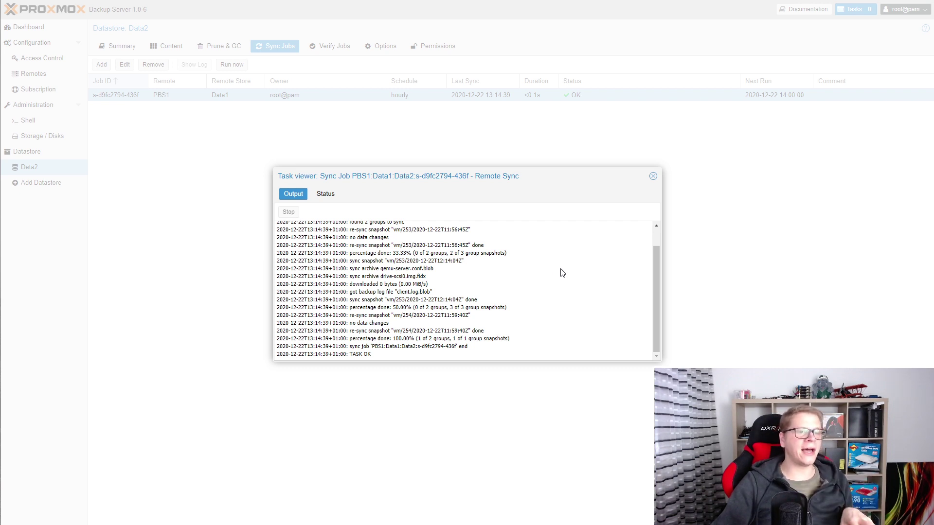
left_click(653, 176)
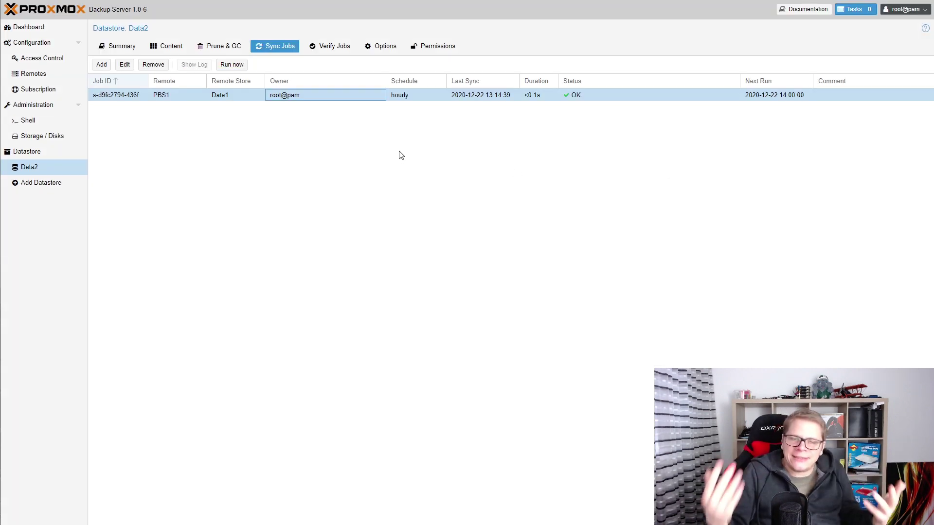
Reload Data2's content, expand snapshot vm/253/2020-12-22T12:14:04Z, then view Data2's usage summary.
left_click(178, 46)
left_click(108, 65)
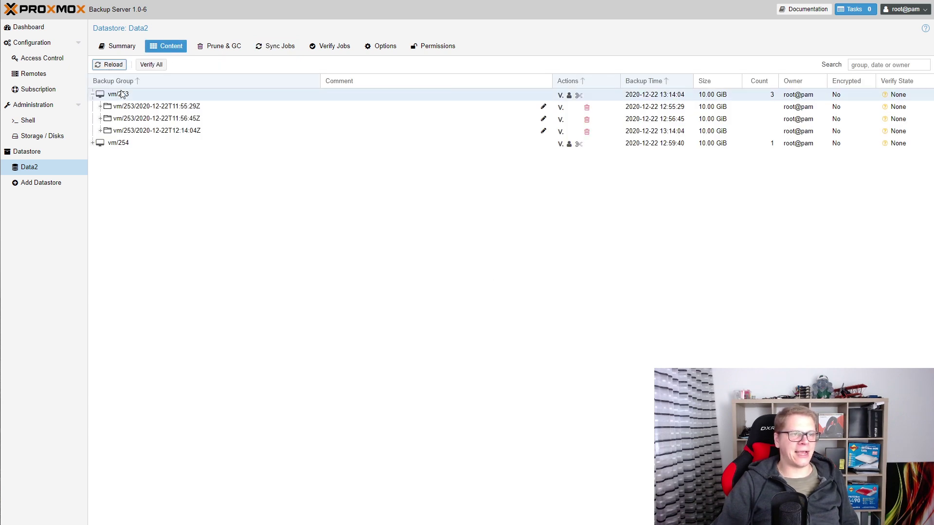
left_click(100, 130)
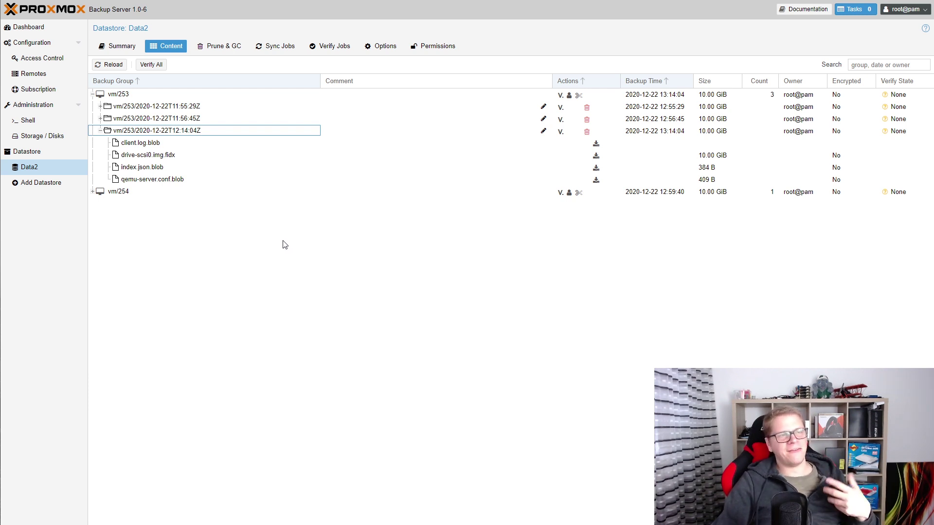
left_click(119, 46)
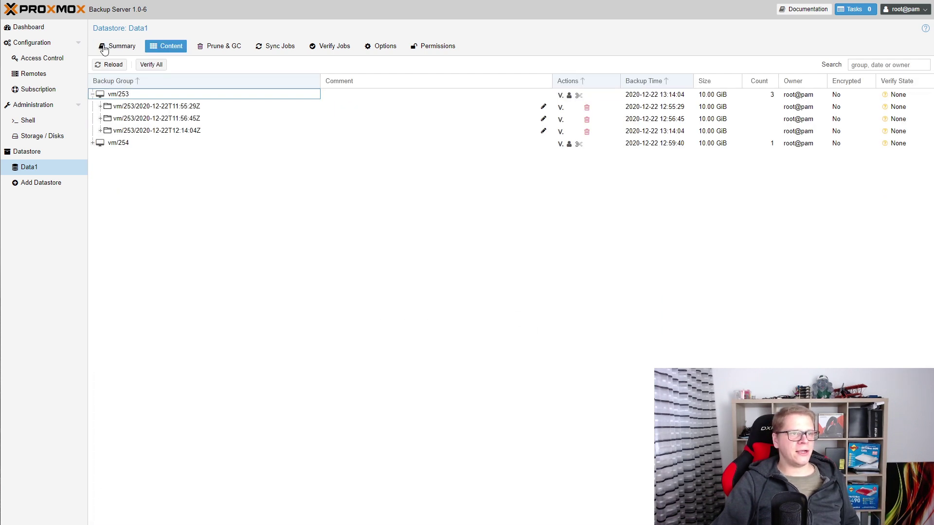
left_click(119, 46)
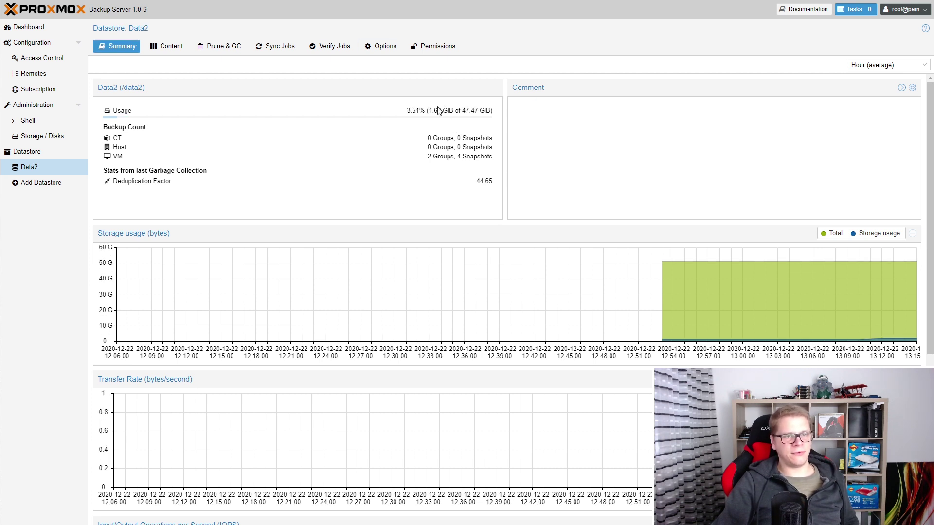
left_click_drag(430, 109, 449, 111)
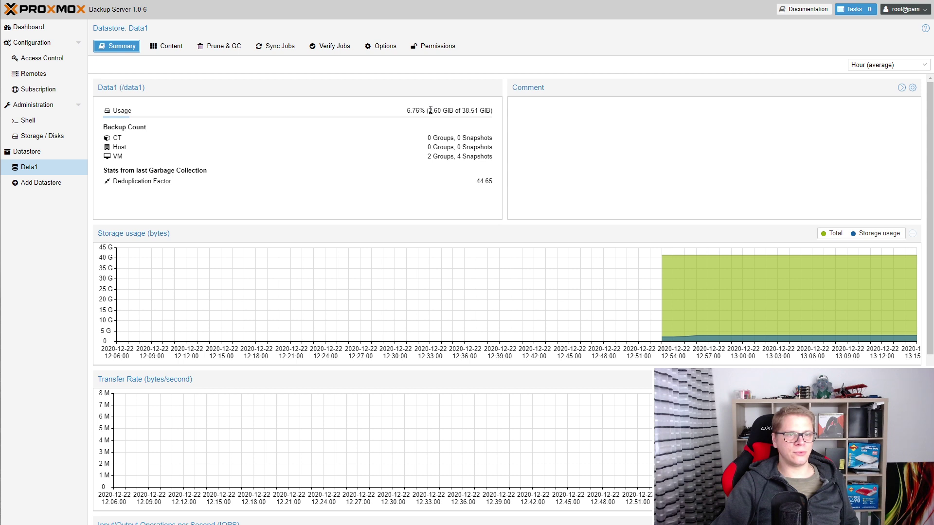
Note Data1's 2.60 GiB used, then run df -h in PBS1's shell showing 2.7G used on pbs-root.
left_click_drag(431, 110, 453, 111)
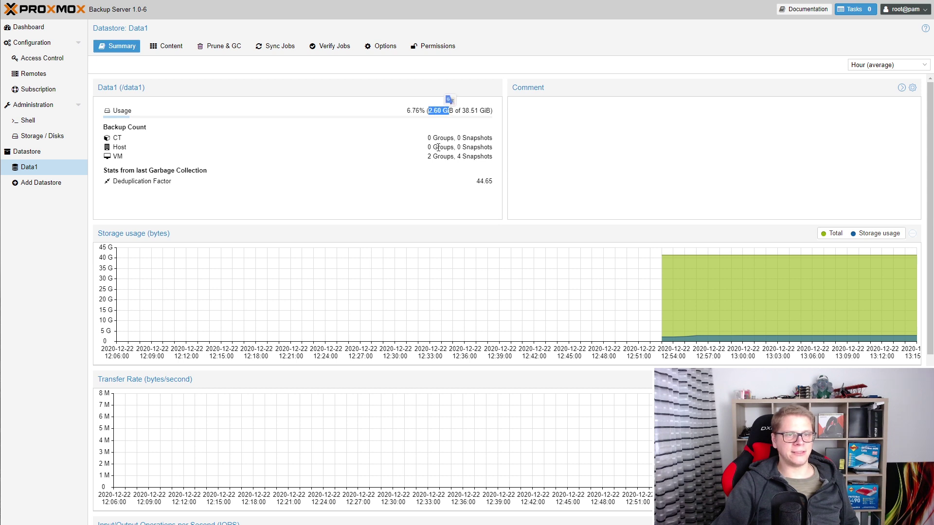
left_click(402, 130)
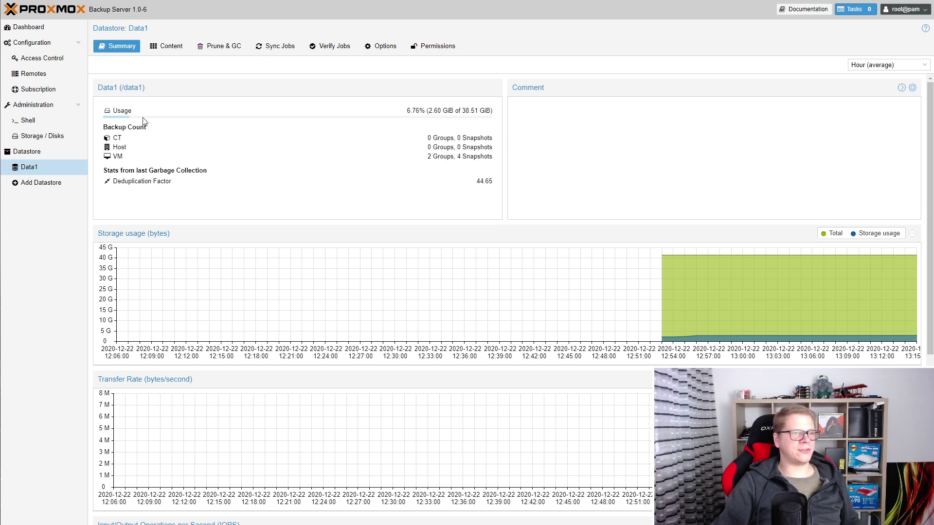
left_click(34, 121)
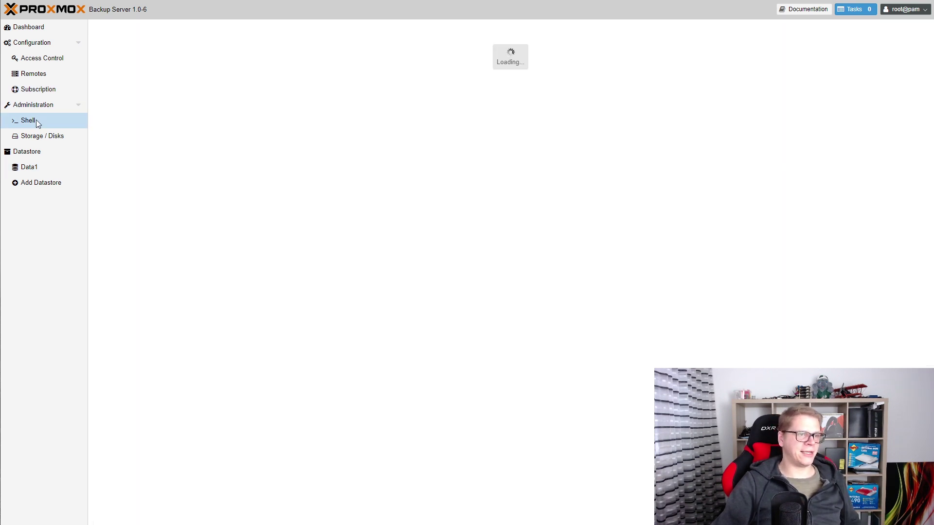
key("Return")
key("Return")
key("Return")
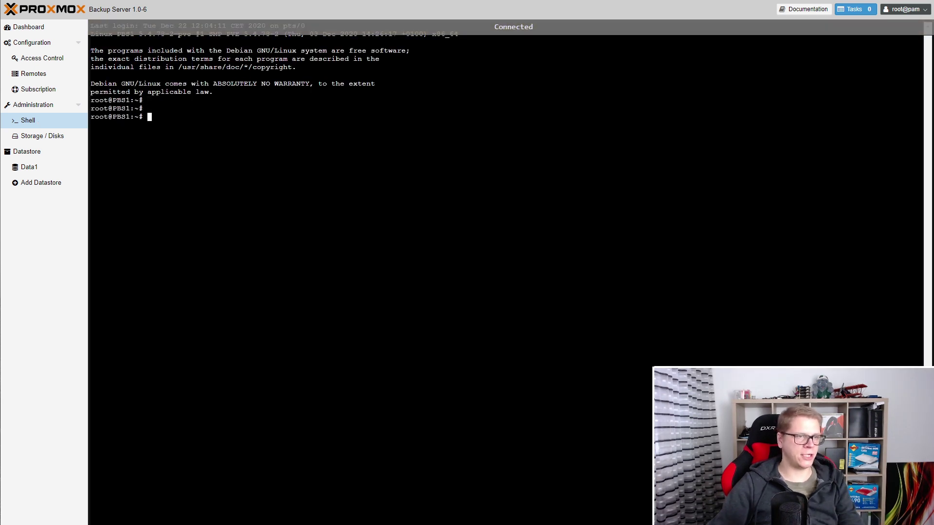
type("df -h")
key("Return")
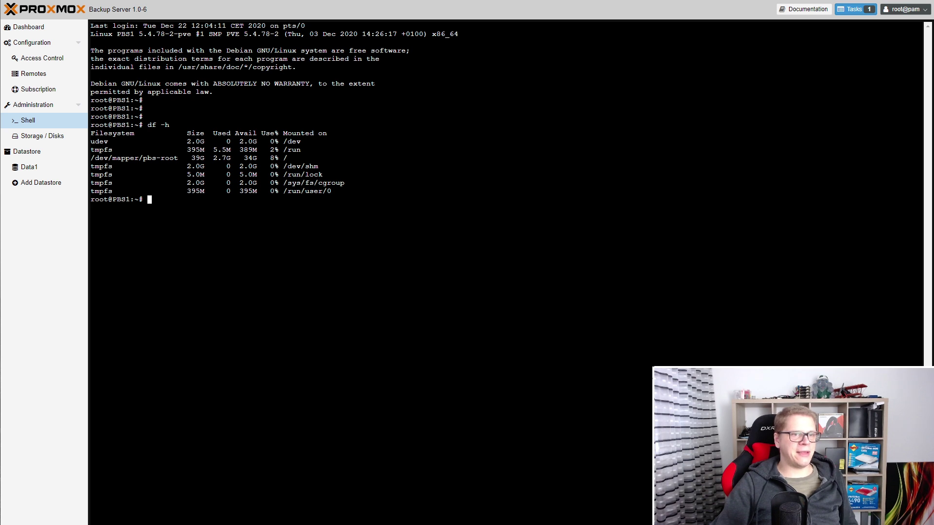
left_click_drag(214, 159, 235, 158)
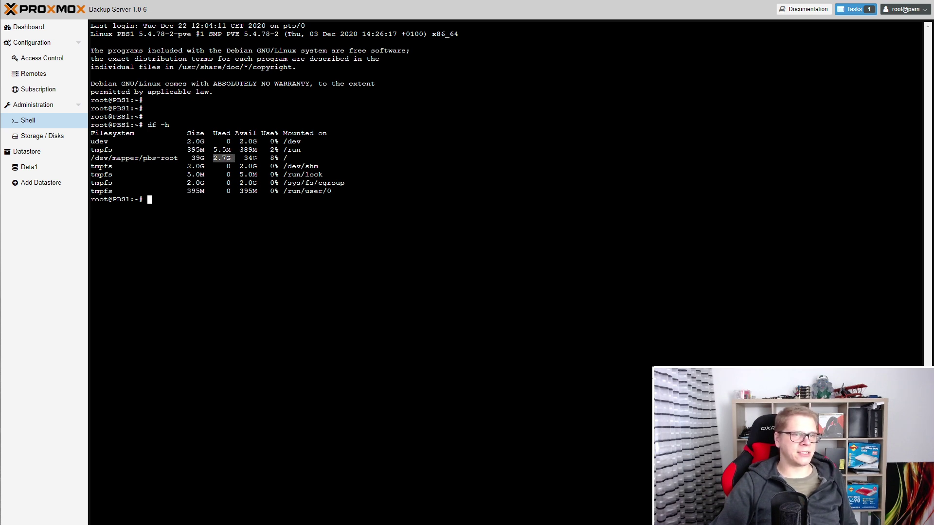
left_click_drag(280, 158, 291, 158)
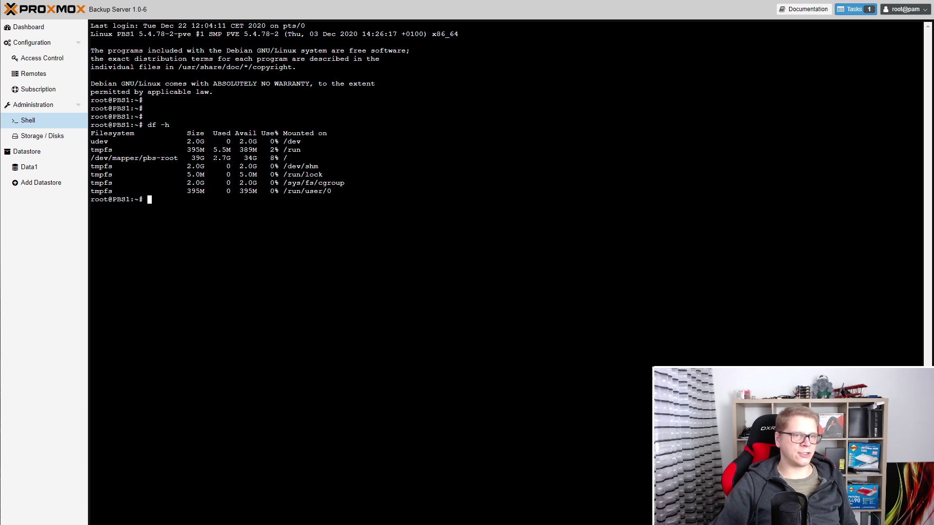
left_click_drag(214, 158, 226, 158)
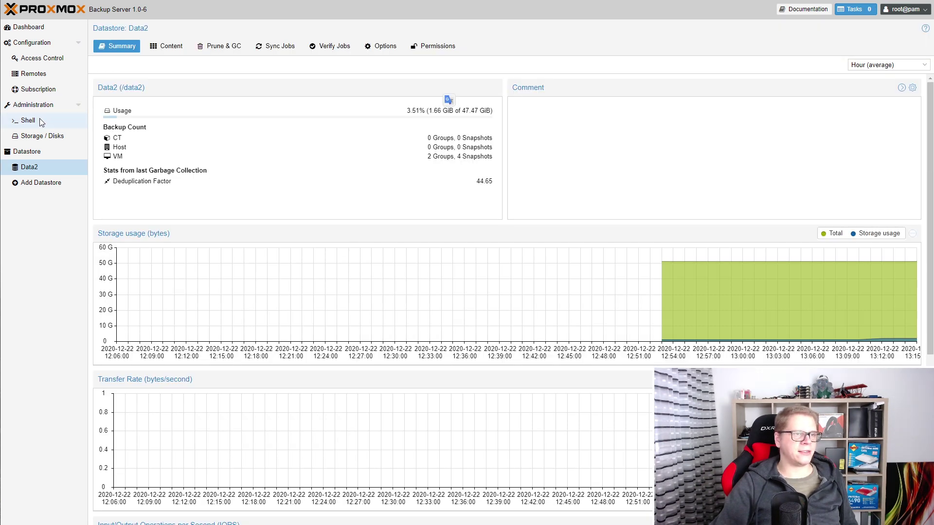
Run df -h in PBS2's shell to show the root filesystem's 1.7G usage.
left_click(29, 121)
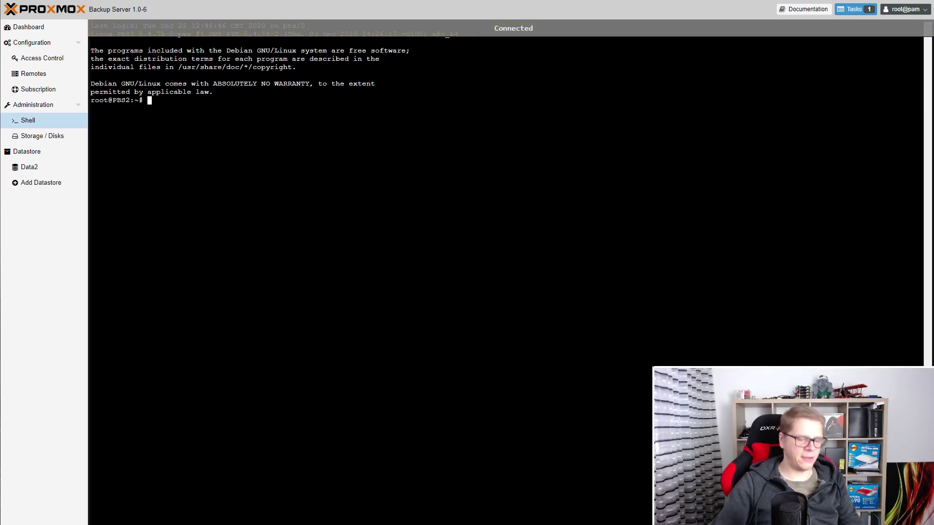
key("Return")
key("Return")
type("df -h")
key("Return")
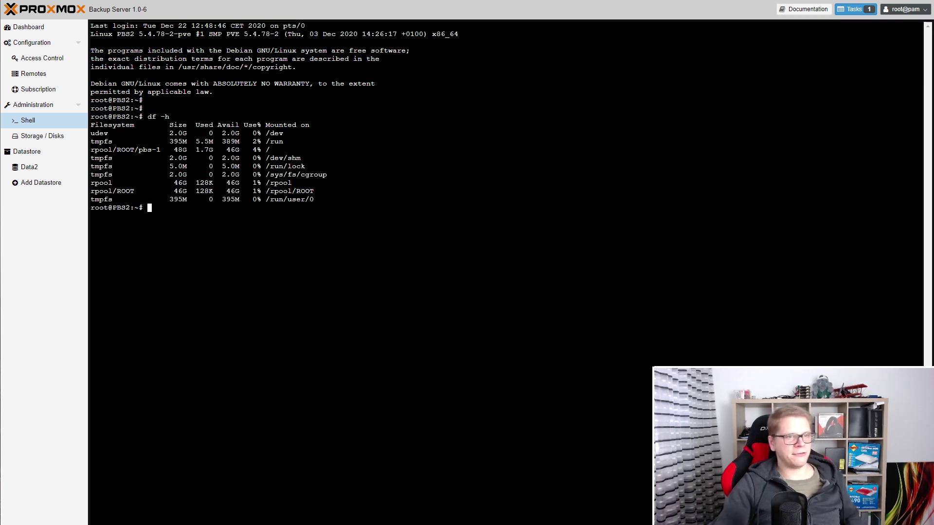
left_click_drag(94, 150, 213, 150)
left_click(143, 149)
left_click(214, 150)
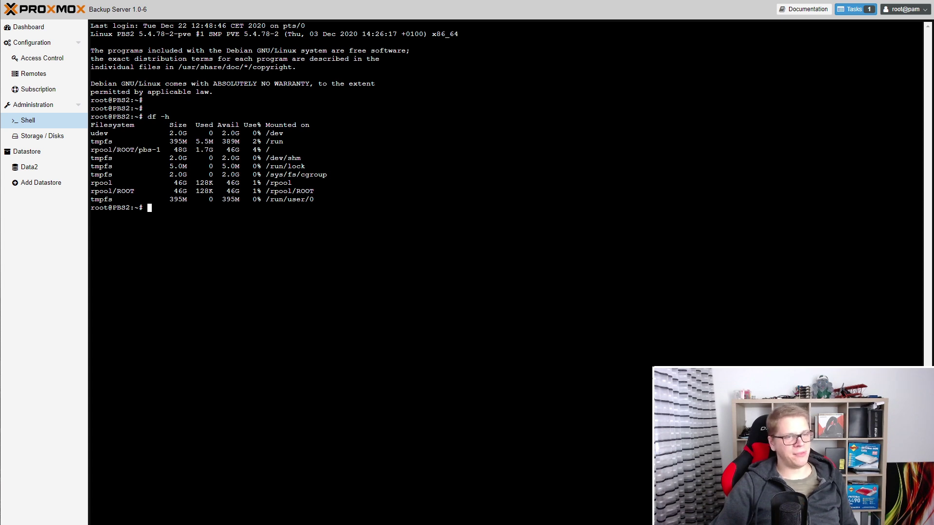
key("Return")
key("Return")
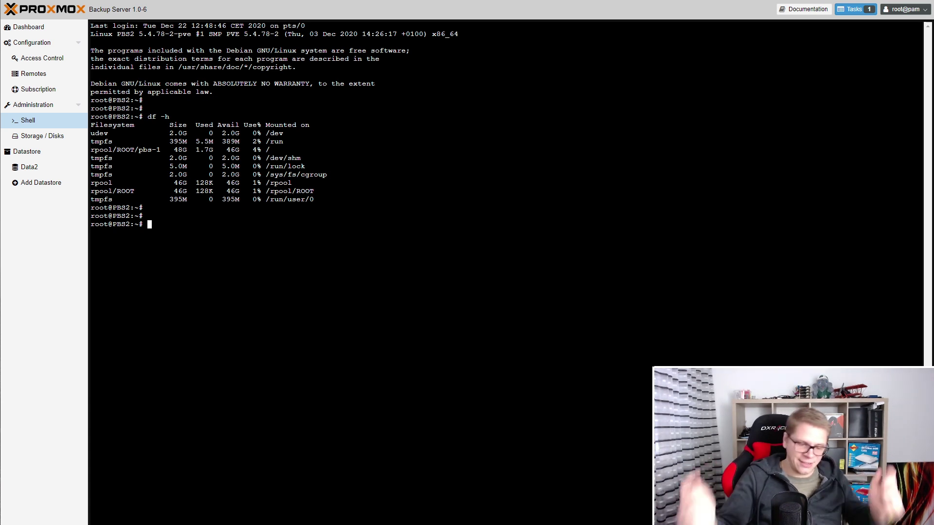
Run zpool list twice, showing rpool with 1.66G allocated and a 1.01x dedup ratio.
type("zpoo")
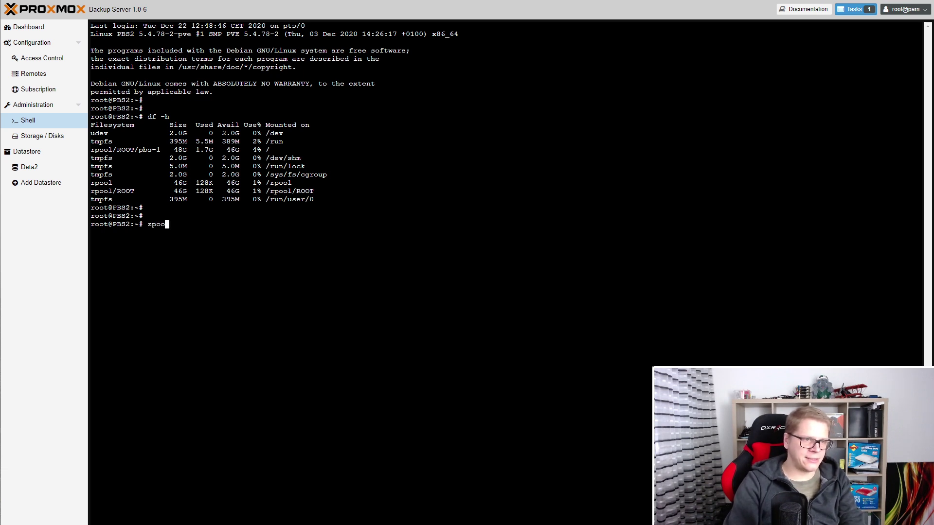
type("l list")
key("Return")
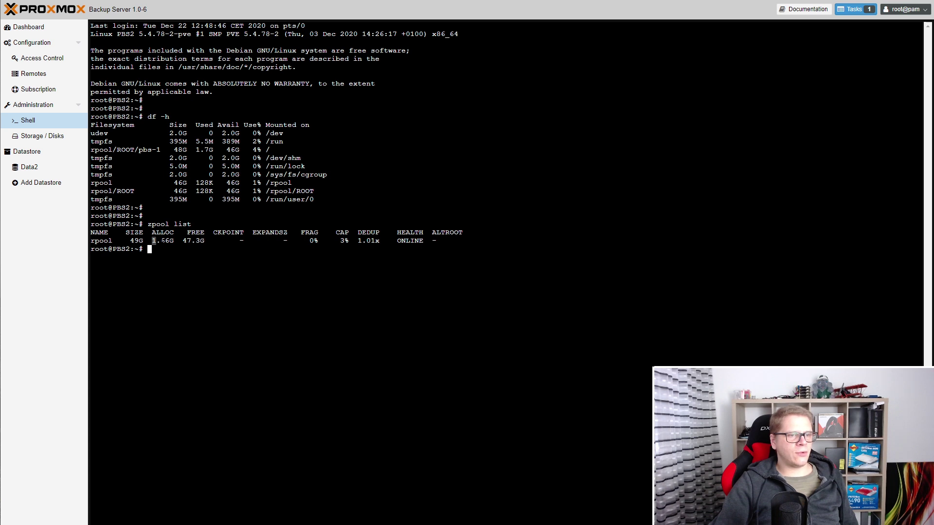
left_click_drag(154, 241, 174, 241)
left_click(228, 249)
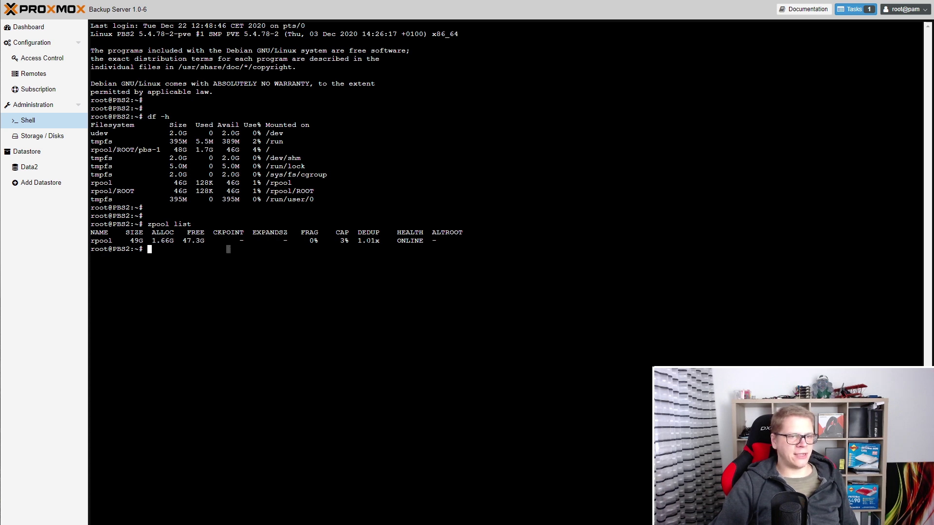
left_click_drag(359, 241, 379, 241)
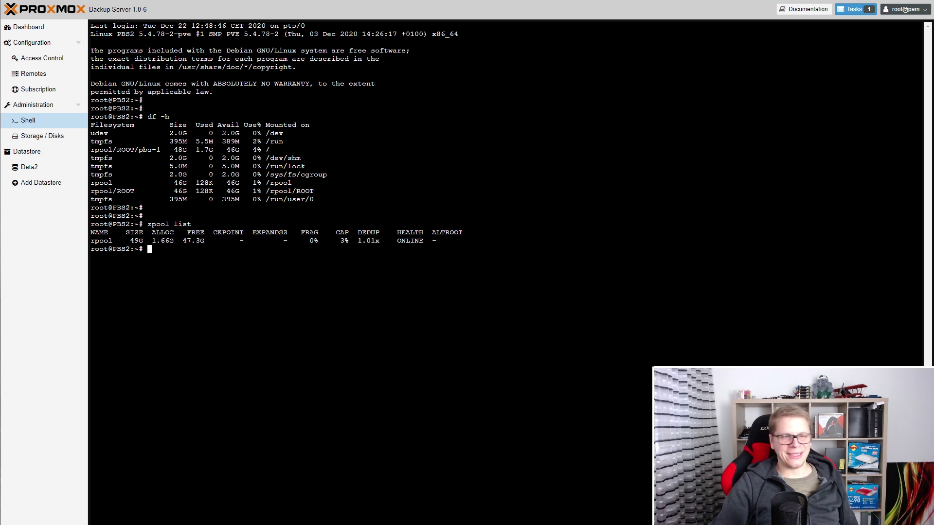
key("Up")
key("Return")
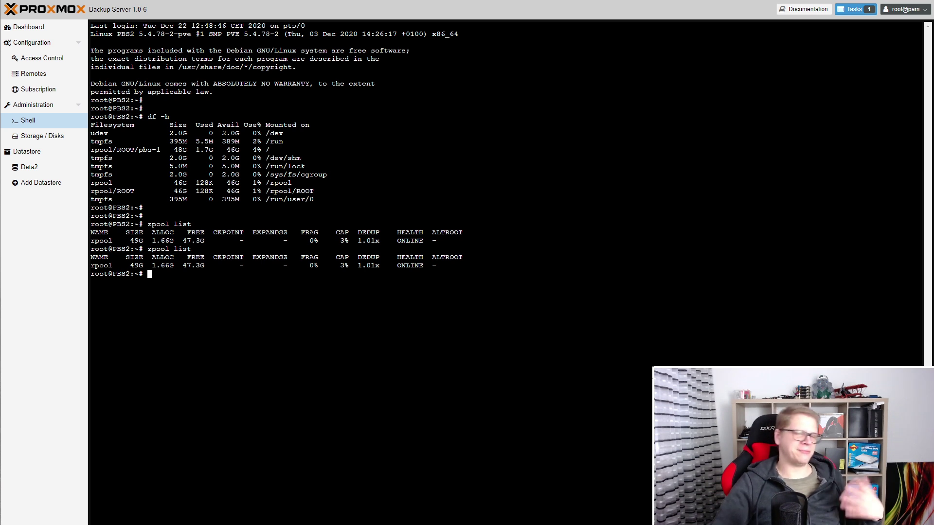
type("zfs ")
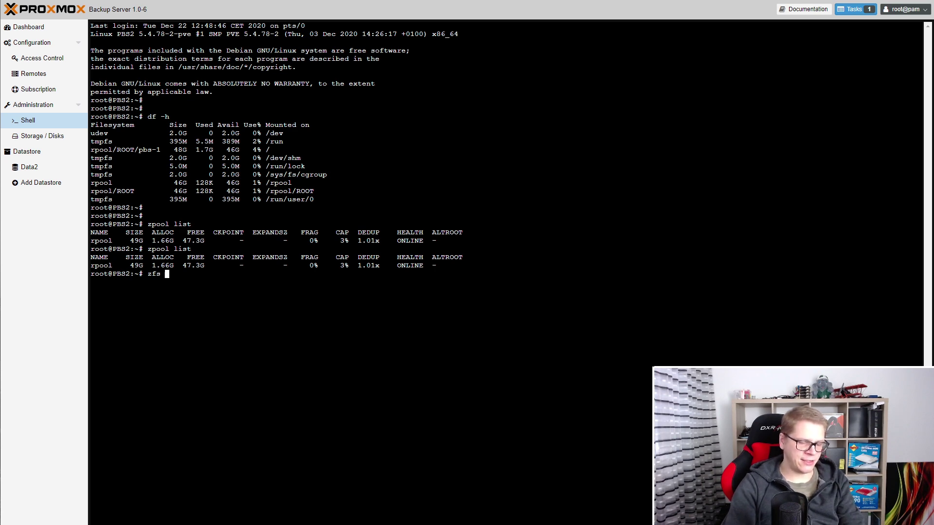
type("get all")
Filter zfs get all with grep compre, showing rpool's compressratio 1.50x and compression on.
key("Return")
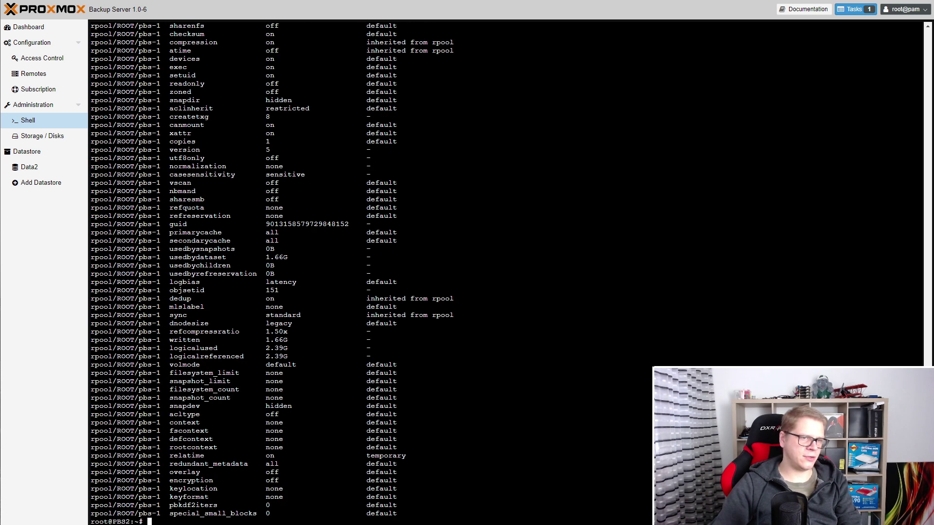
scroll(372, 266, "up", 2)
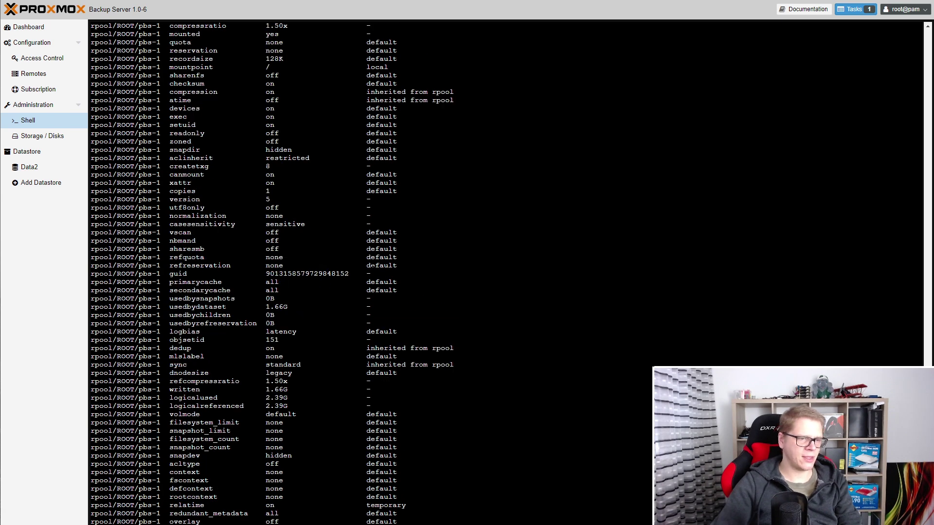
key("Up")
type("| grep ")
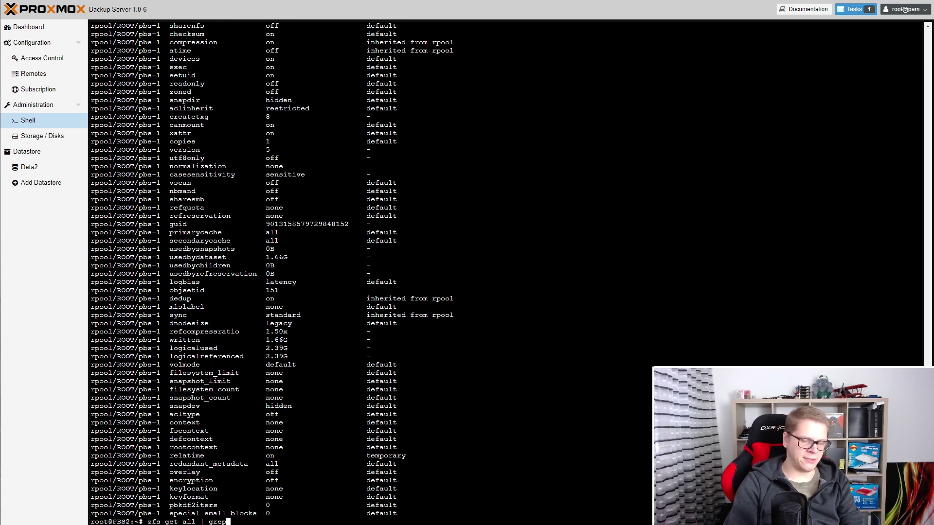
type("compre")
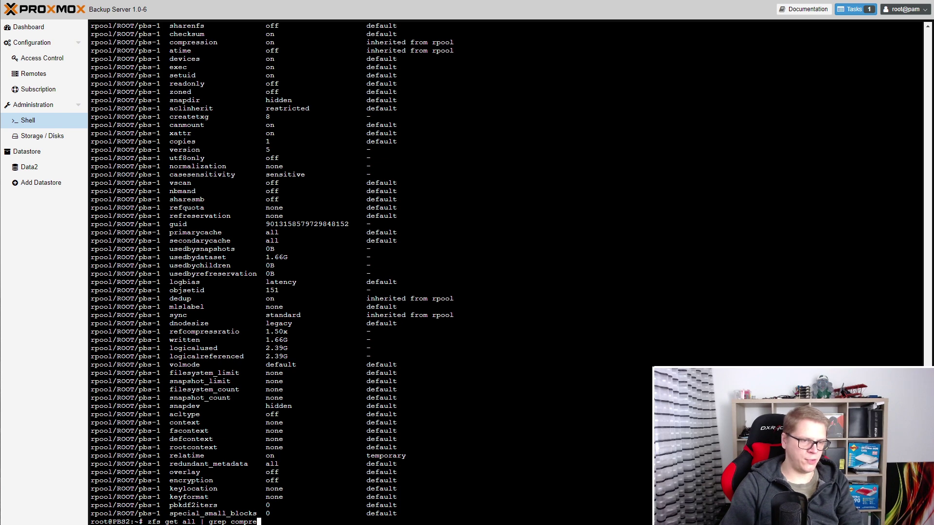
key("Return")
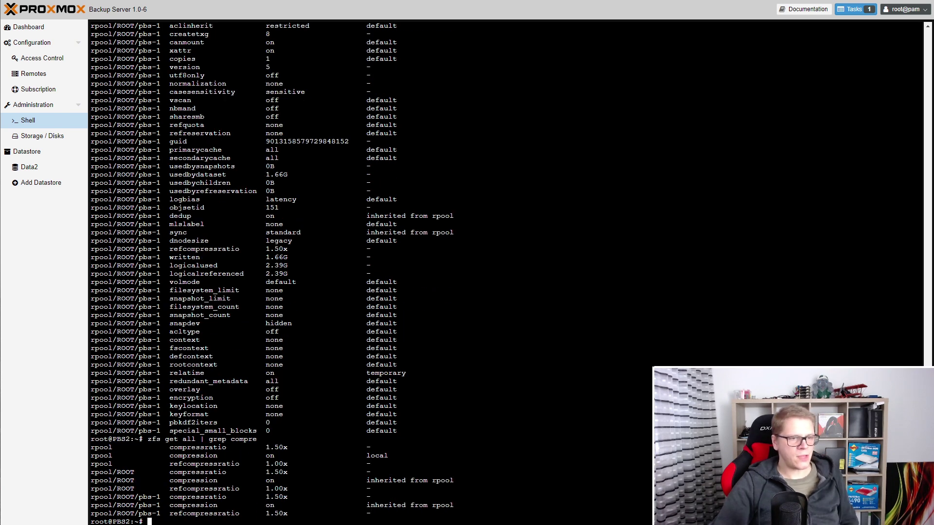
left_click_drag(99, 447, 287, 447)
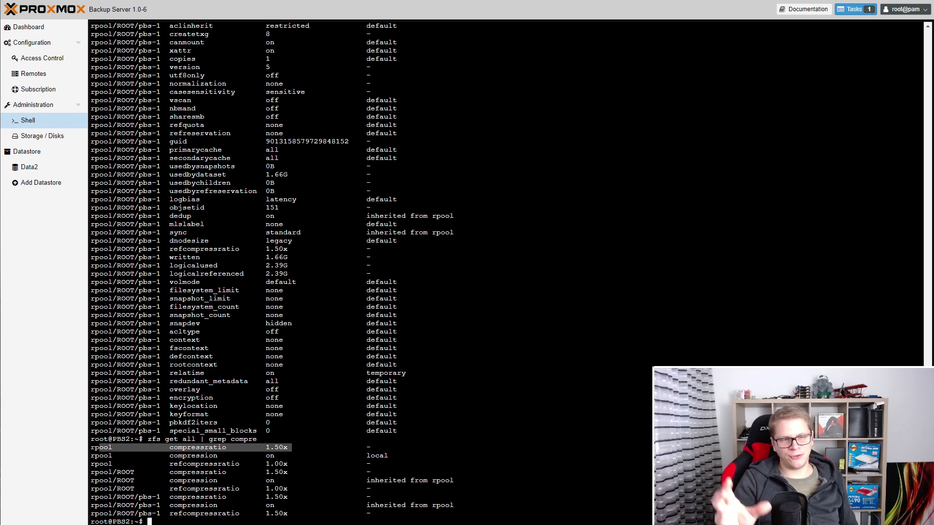
key("Escape")
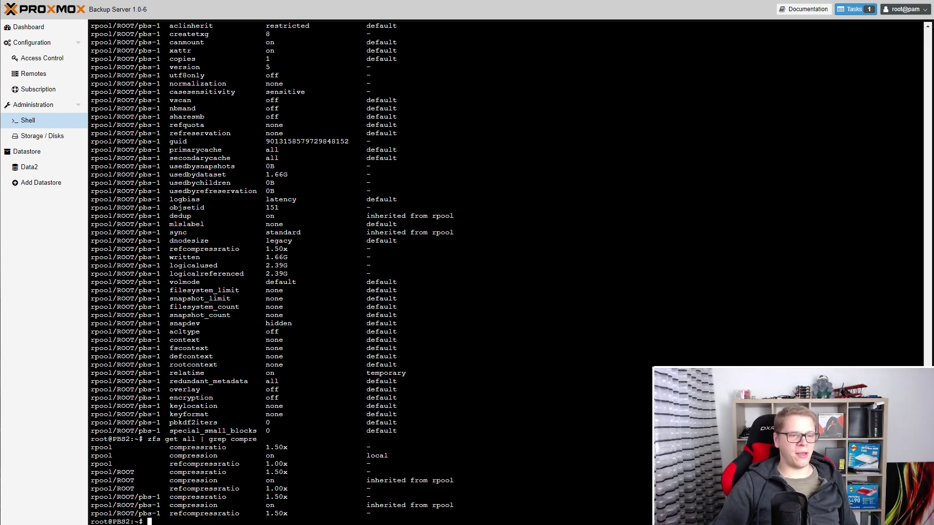
double_click(197, 447)
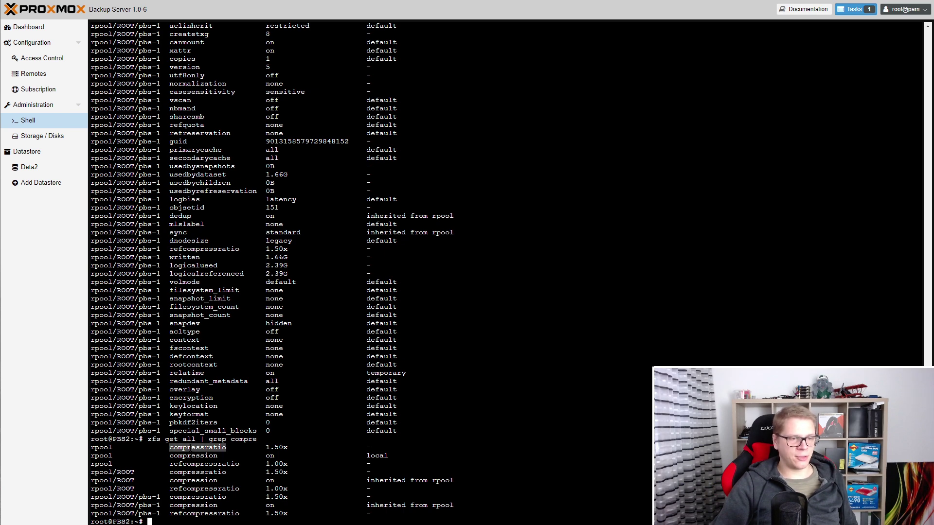
left_click_drag(183, 447, 314, 447)
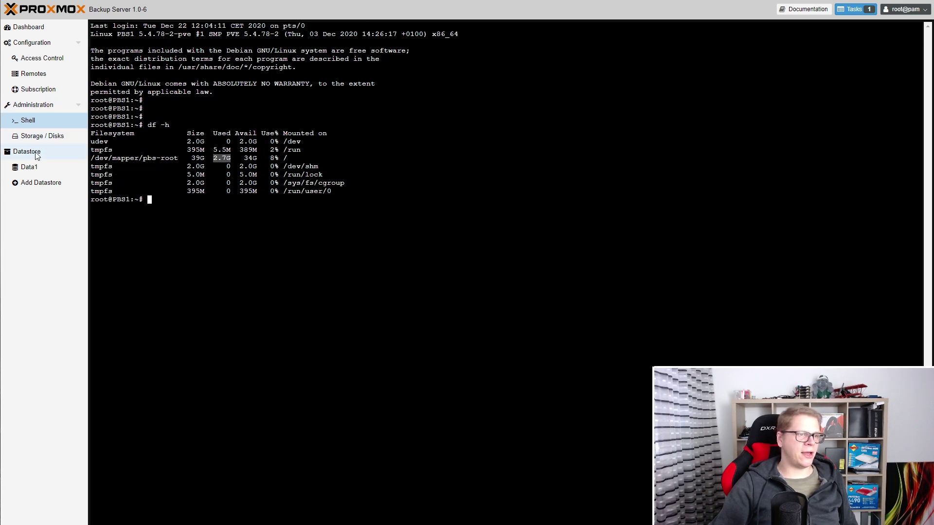
Compare Data1's 2.60 GiB used on PBS1 with Data2's 1.66 GiB used on PBS2.
left_click(35, 150)
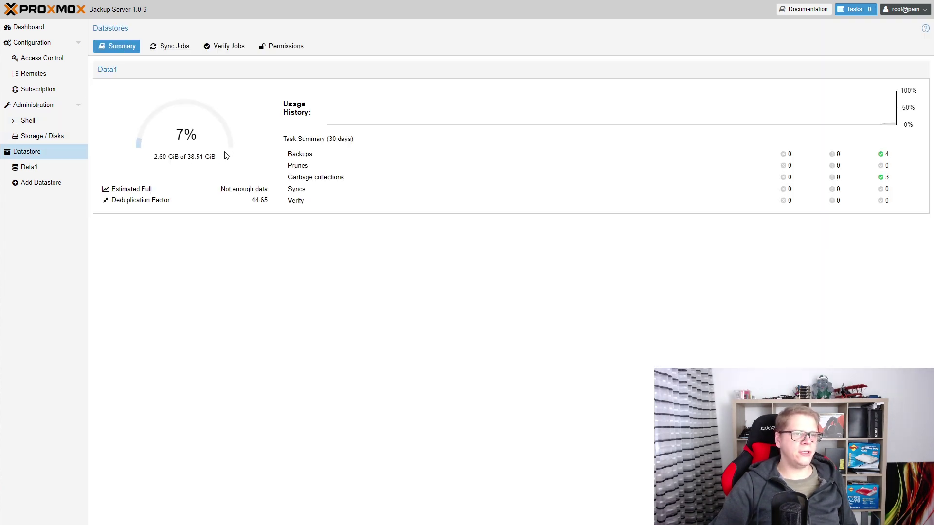
left_click_drag(155, 157, 175, 157)
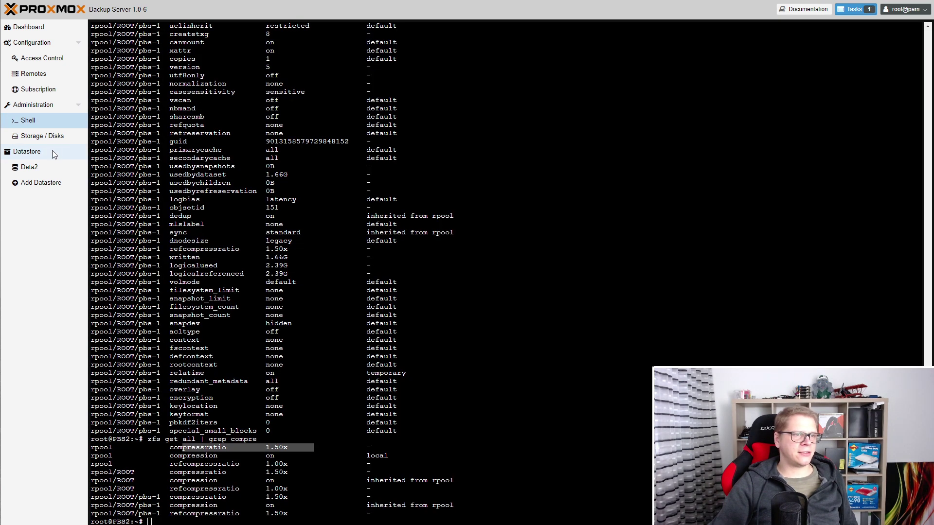
left_click(51, 151)
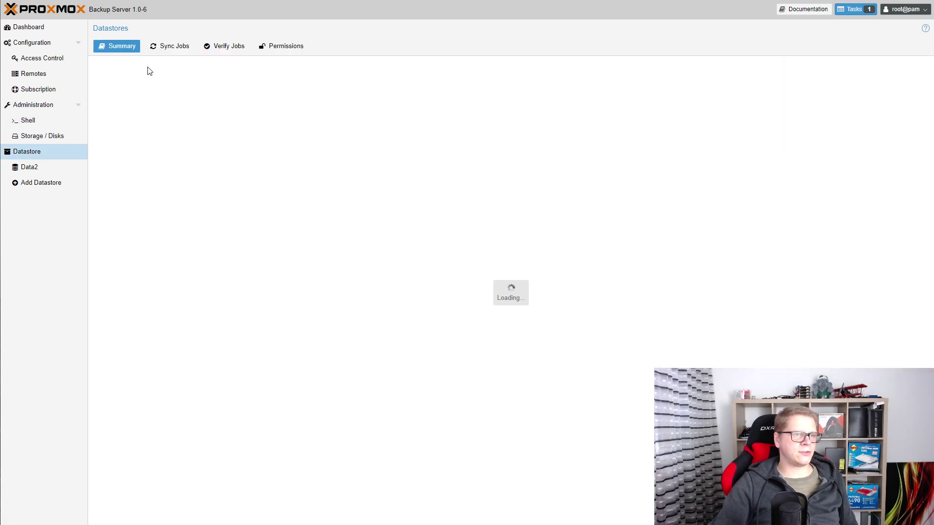
left_click_drag(156, 159, 175, 157)
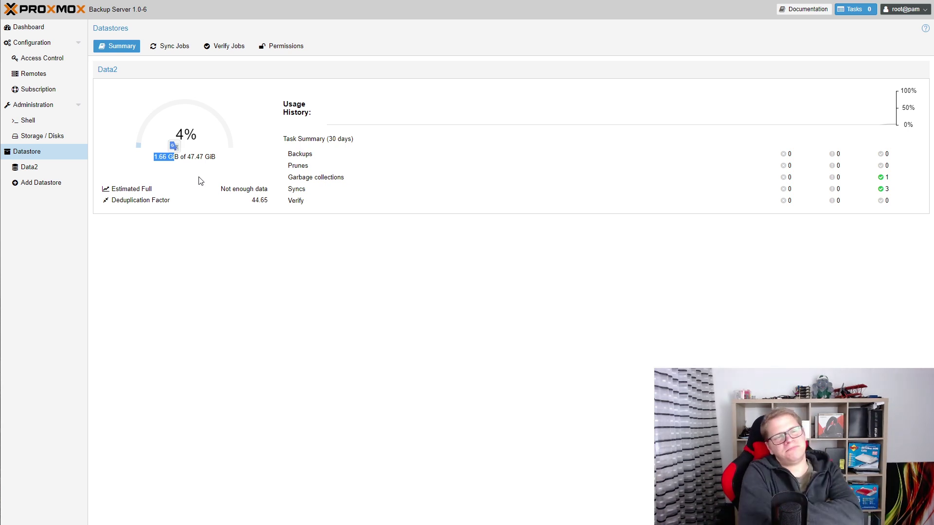
left_click(201, 181)
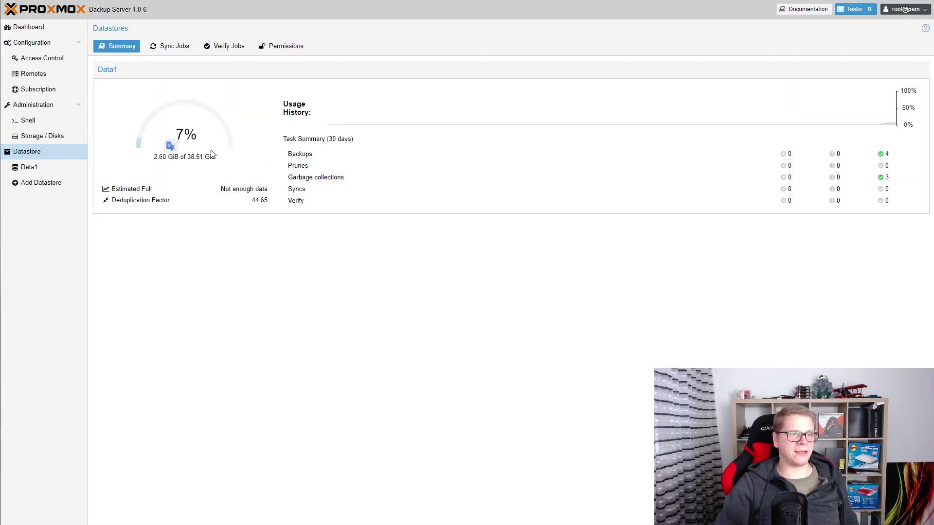
mouse_move(212, 157)
left_mouse_down()
mouse_move(153, 157)
mouse_move(200, 157)
mouse_move(211, 169)
left_mouse_up()
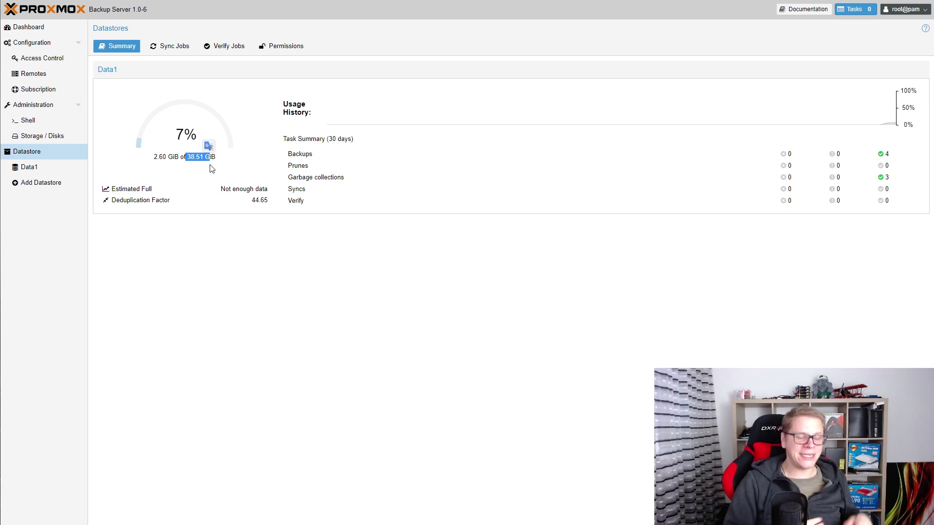
left_click(210, 168)
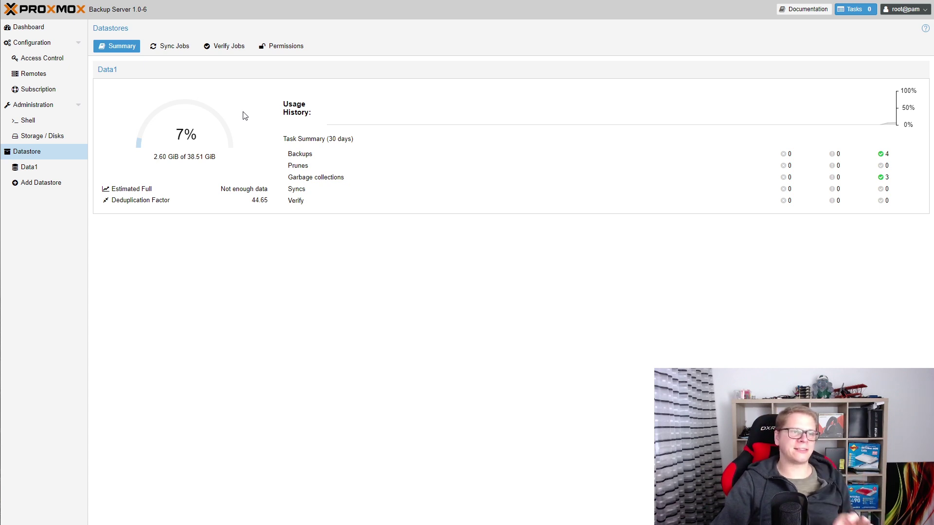
Show PBS1's dashboard, then PBS2's, which shows Data2 at 1.66 GiB used (3.51%).
left_click(48, 25)
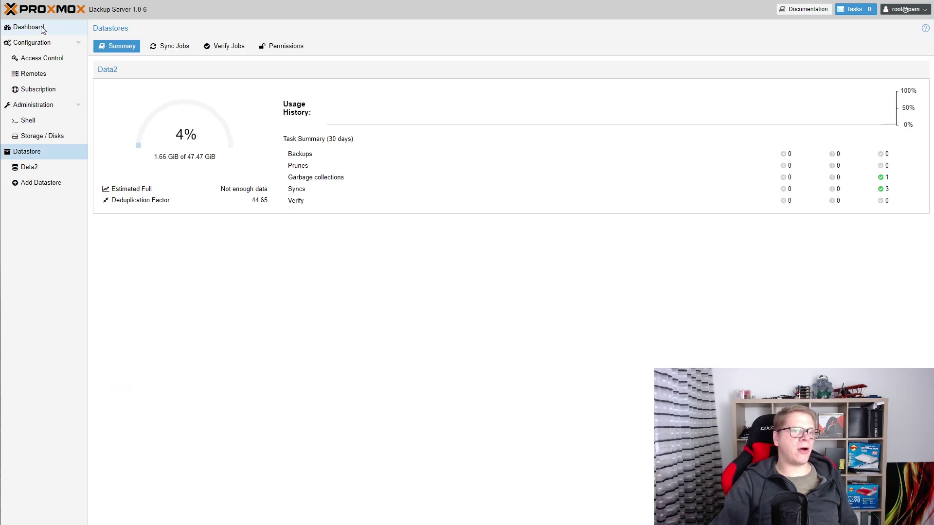
left_click(42, 28)
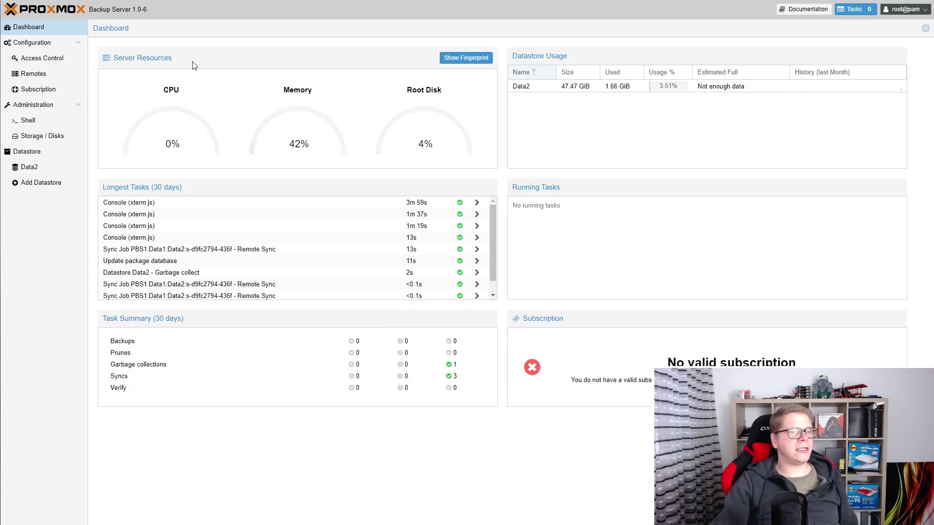